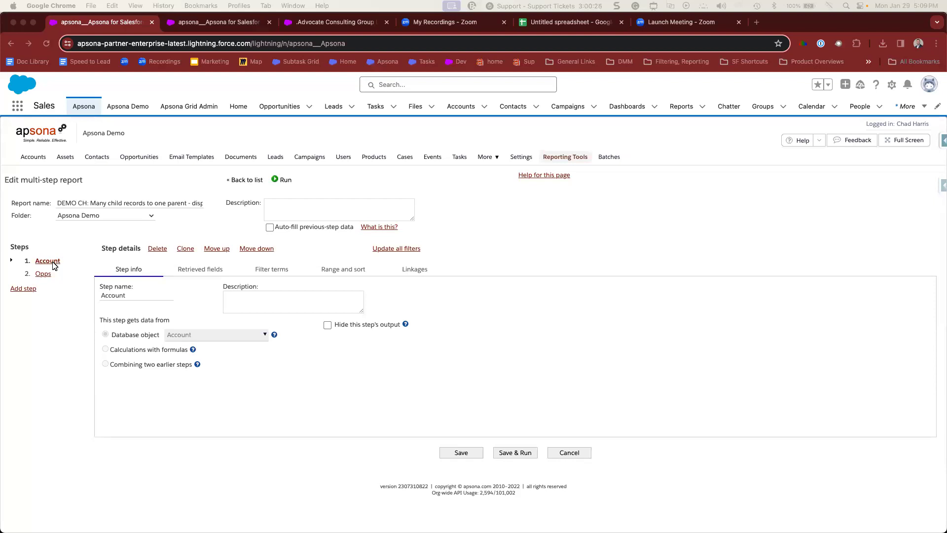
Review the Account step's retrieved fields and filter terms, and the Opps step's retrieved fields and linkages.
{"action": "left_click", "coordinate": [188, 270]}
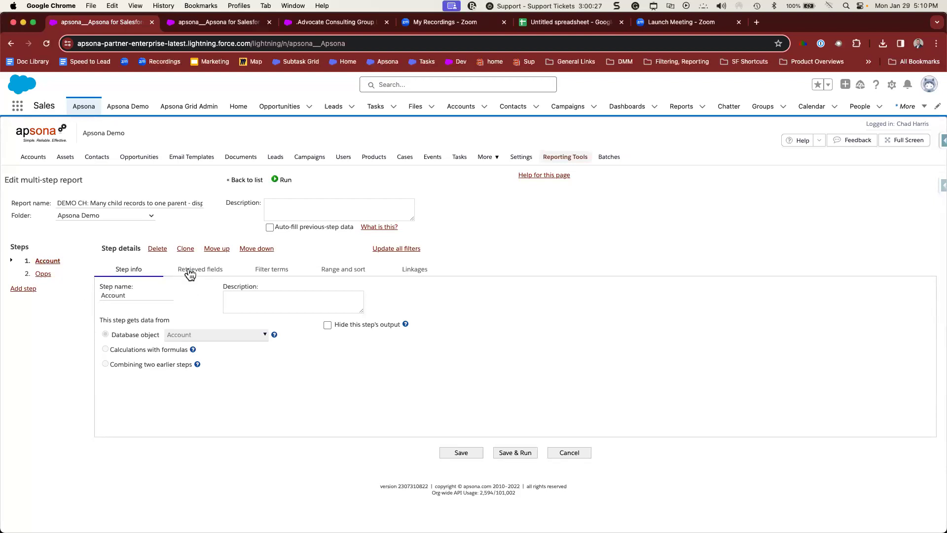
{"action": "left_click", "coordinate": [216, 274]}
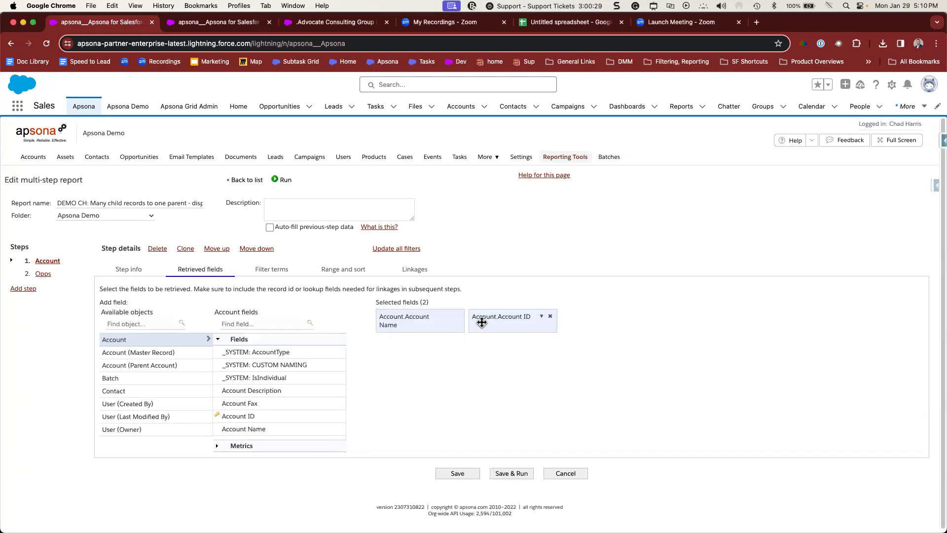
{"action": "left_click", "coordinate": [269, 271]}
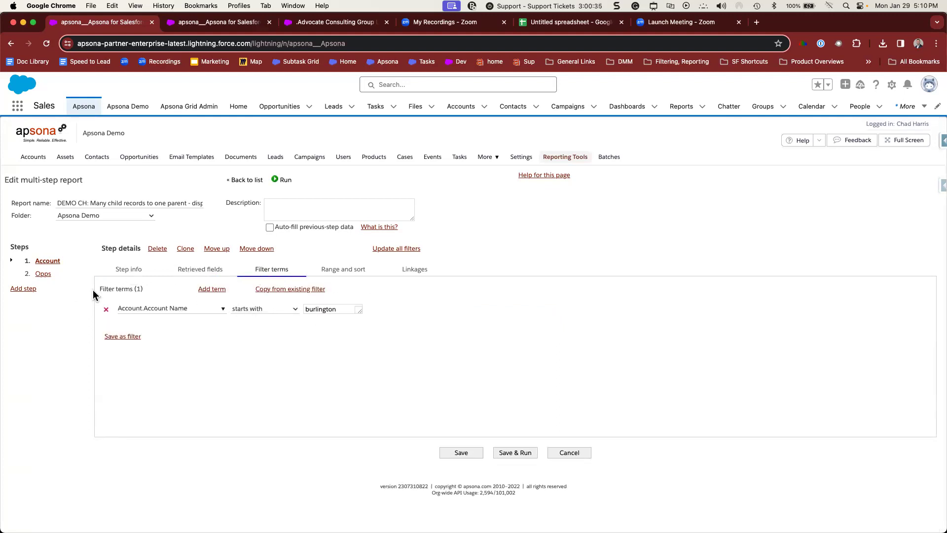
{"action": "left_click", "coordinate": [44, 274]}
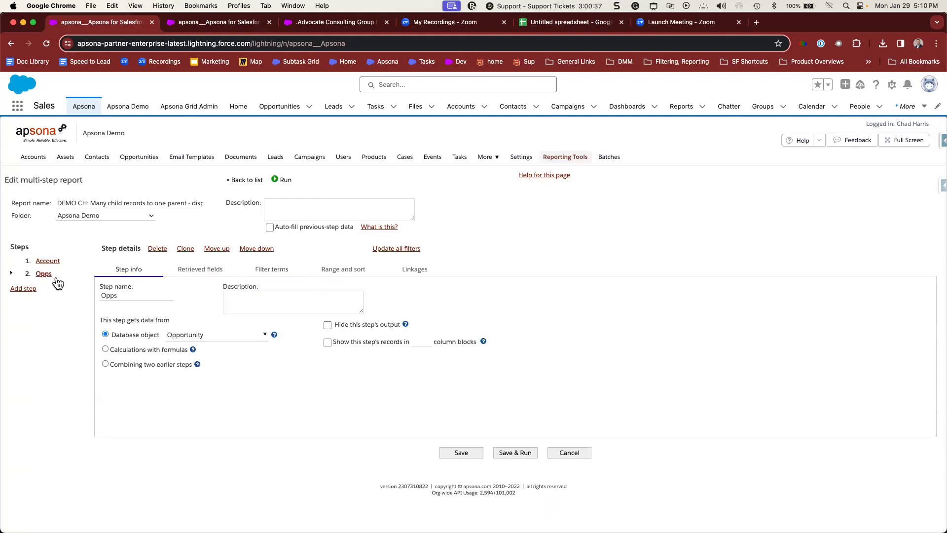
{"action": "left_click", "coordinate": [185, 275]}
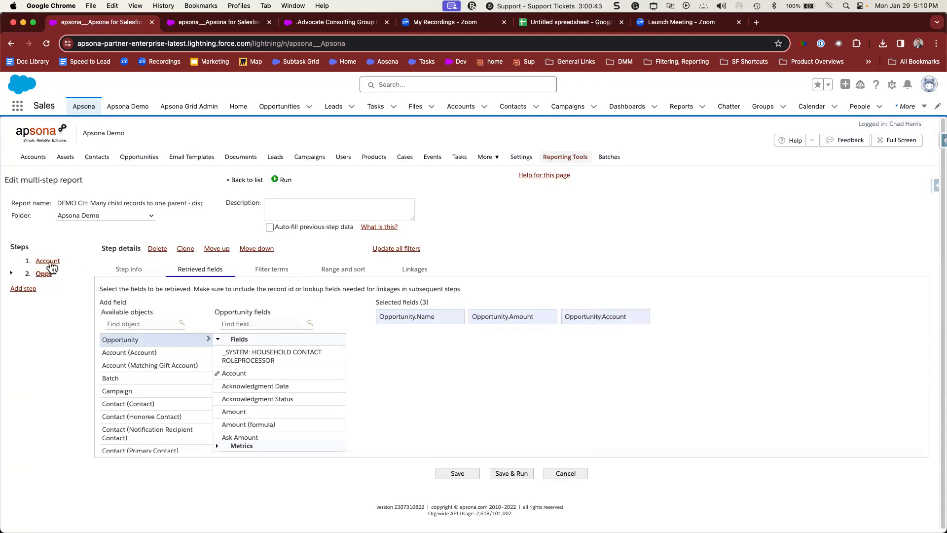
{"action": "left_click", "coordinate": [430, 278]}
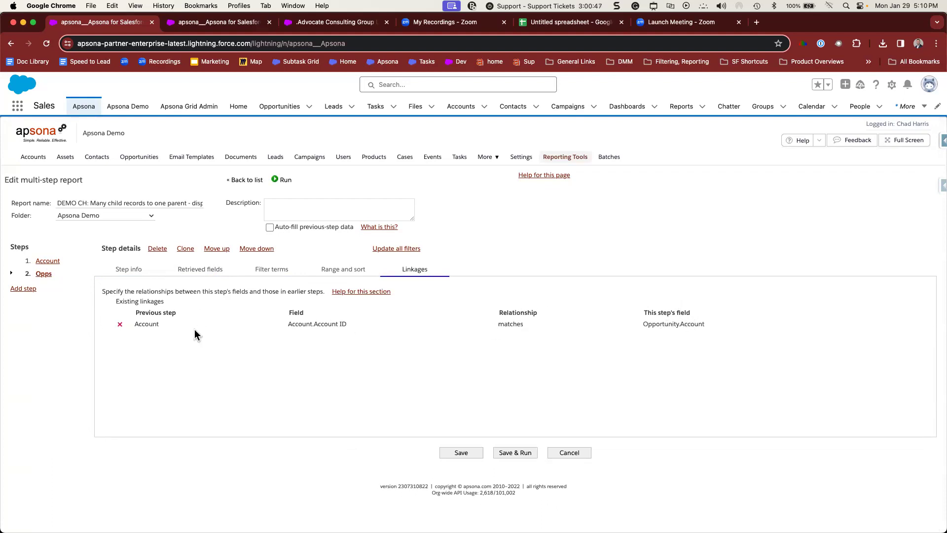
Save and run the report, and examine how each account's opportunities are laid out in the rows.
{"action": "left_click", "coordinate": [499, 453]}
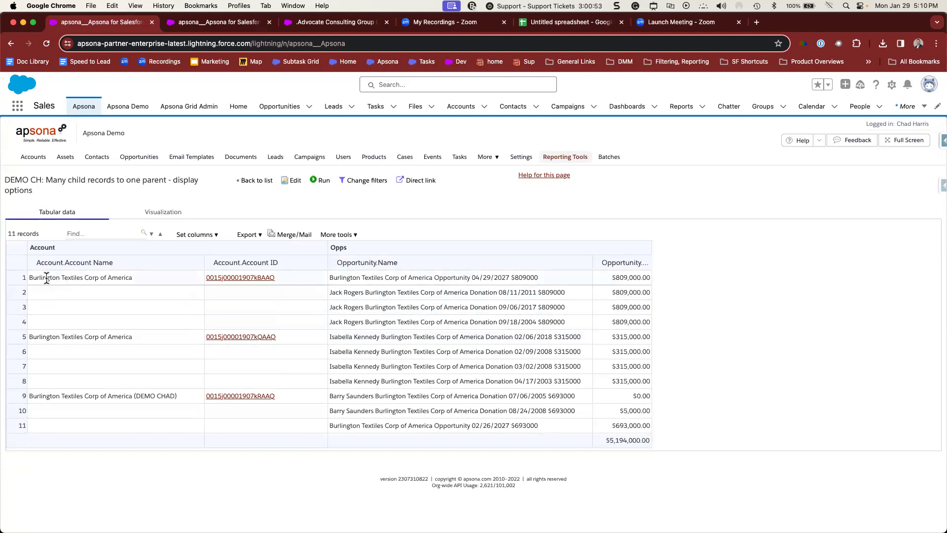
{"action": "left_click_drag", "start_coordinate": [43, 277], "coordinate": [172, 282]}
{"action": "left_click_drag", "start_coordinate": [333, 276], "coordinate": [369, 318]}
{"action": "left_click_drag", "start_coordinate": [65, 337], "coordinate": [173, 340]}
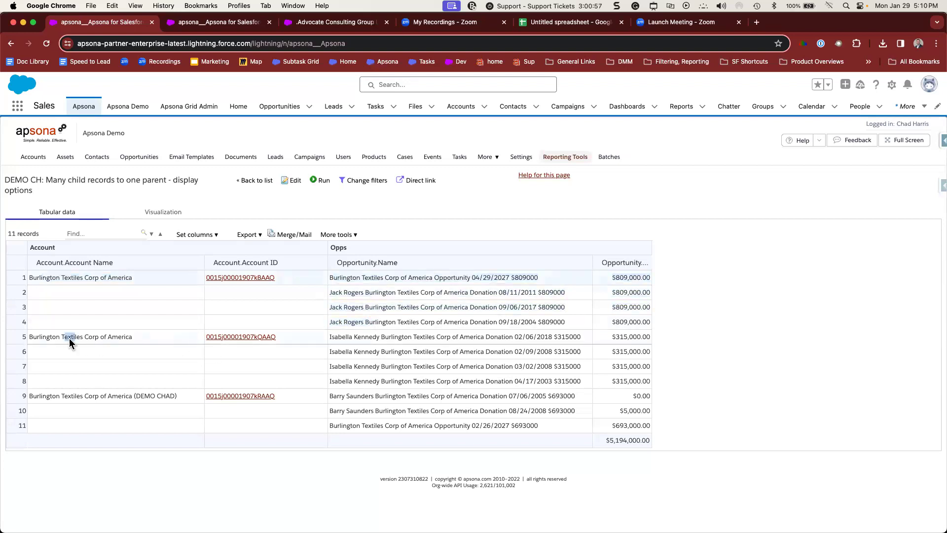
{"action": "left_click_drag", "start_coordinate": [342, 337], "coordinate": [349, 380]}
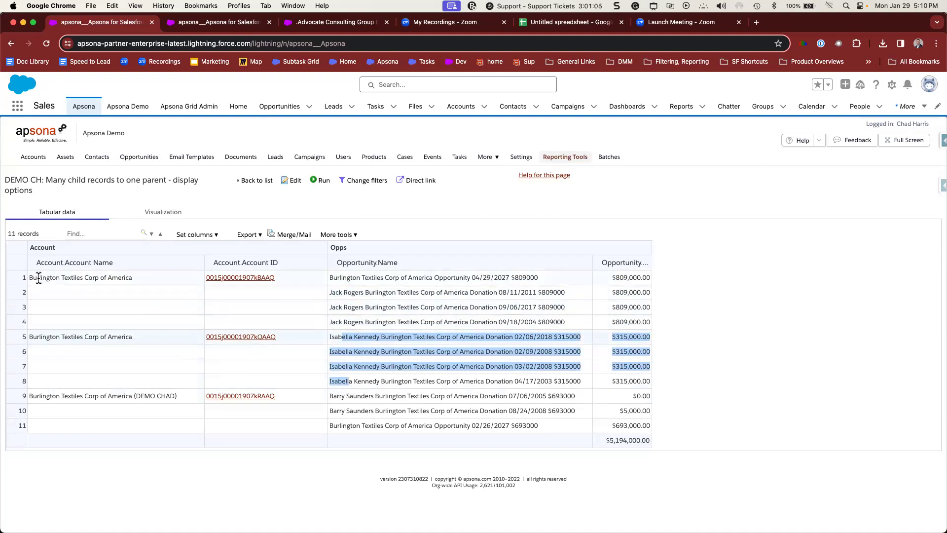
{"action": "left_click_drag", "start_coordinate": [29, 278], "coordinate": [112, 278]}
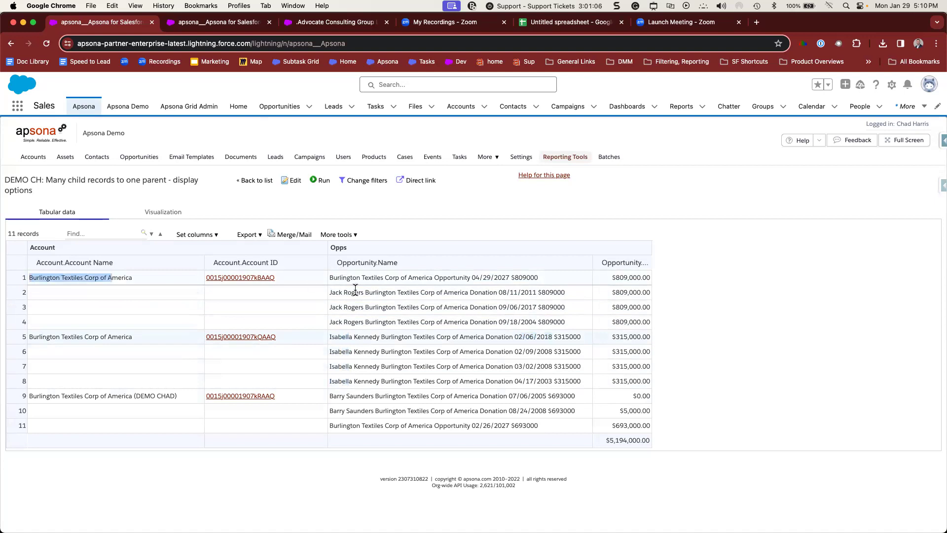
{"action": "left_click_drag", "start_coordinate": [338, 277], "coordinate": [373, 321]}
Enable Auto-fill previous-step data for the report, then save and run it.
{"action": "left_click", "coordinate": [293, 180]}
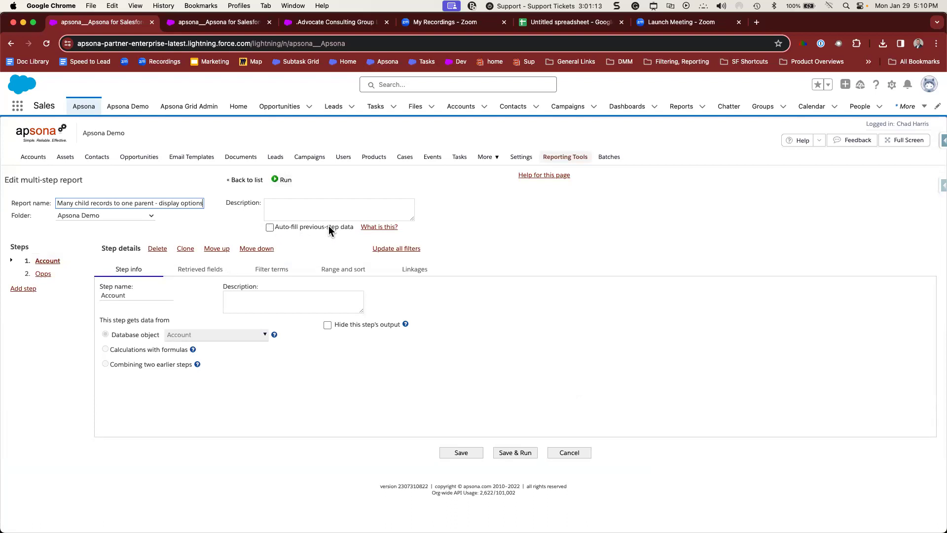
{"action": "left_click", "coordinate": [269, 227]}
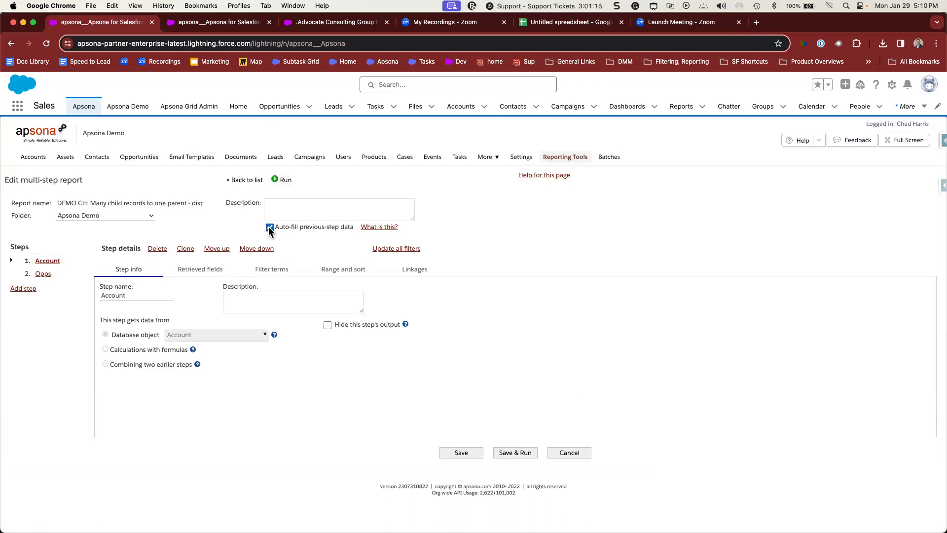
{"action": "left_click", "coordinate": [513, 452]}
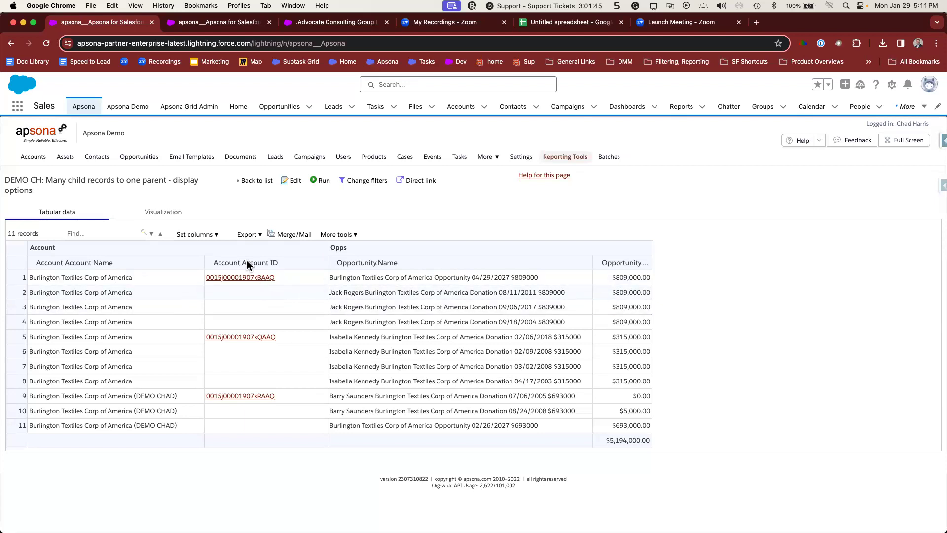
Hide the Account ID column from the report's tabular results.
{"action": "left_click", "coordinate": [212, 235]}
{"action": "left_click", "coordinate": [185, 274]}
{"action": "left_click", "coordinate": [213, 332]}
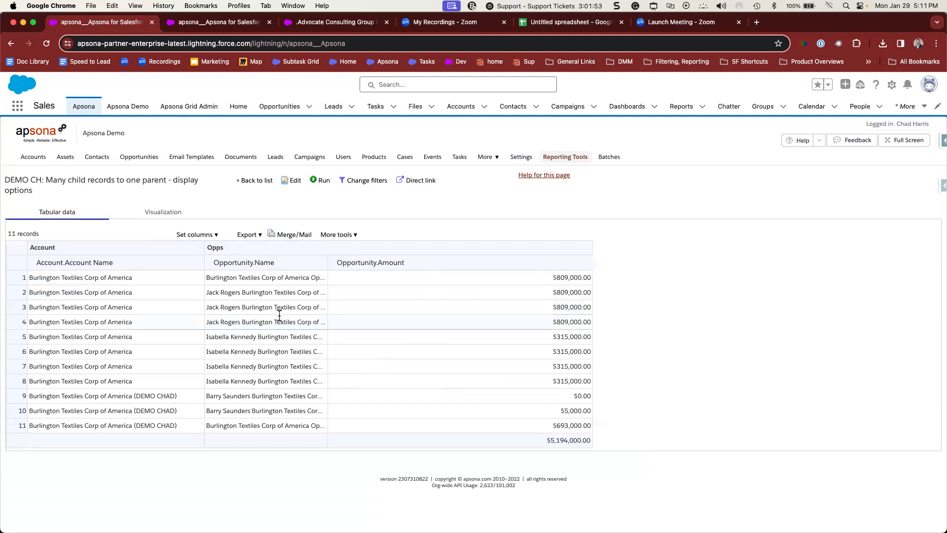
Turn off Auto-fill previous-step data and add a report step named Contact that gets its data from the Contact object.
{"action": "left_click", "coordinate": [290, 181]}
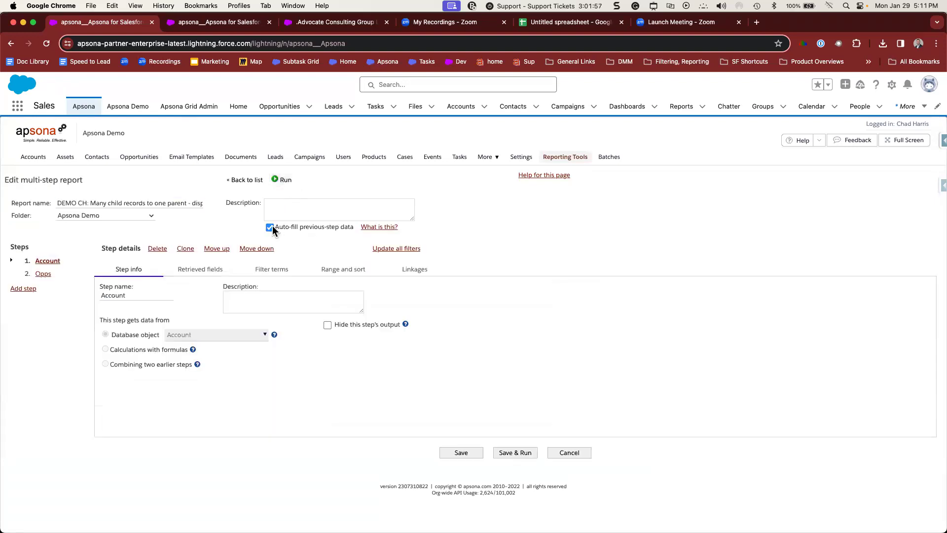
{"action": "left_click", "coordinate": [481, 452]}
{"action": "left_click", "coordinate": [26, 289]}
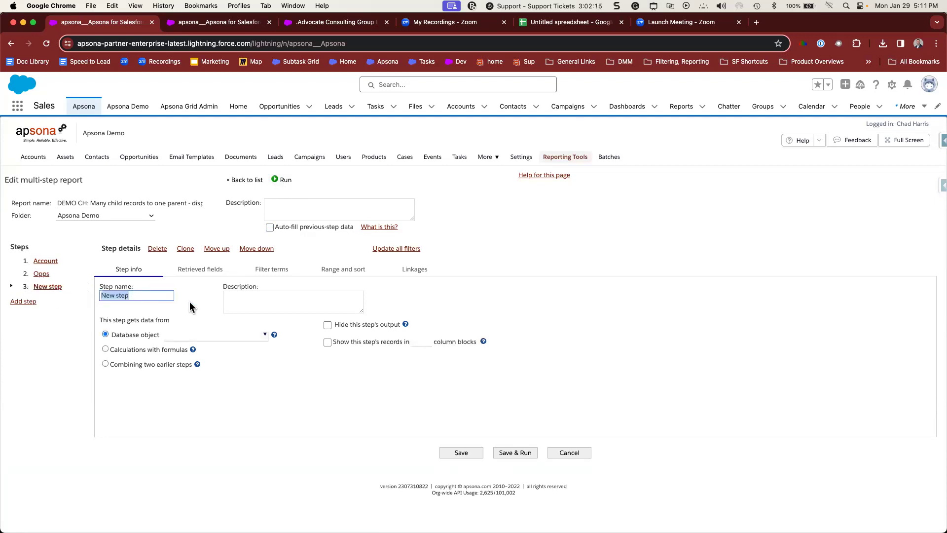
{"action": "type", "text": "Contact"}
{"action": "left_click", "coordinate": [221, 337]}
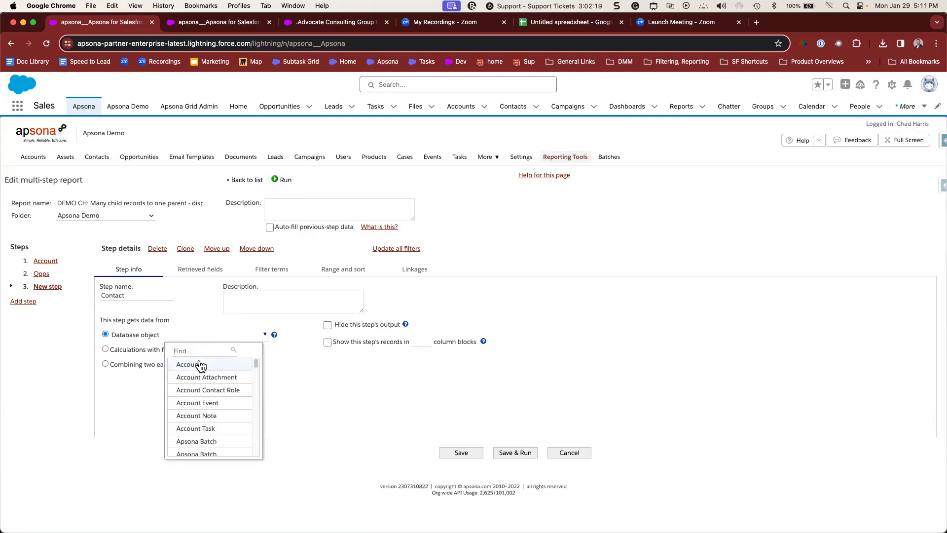
{"action": "type", "text": "cont"}
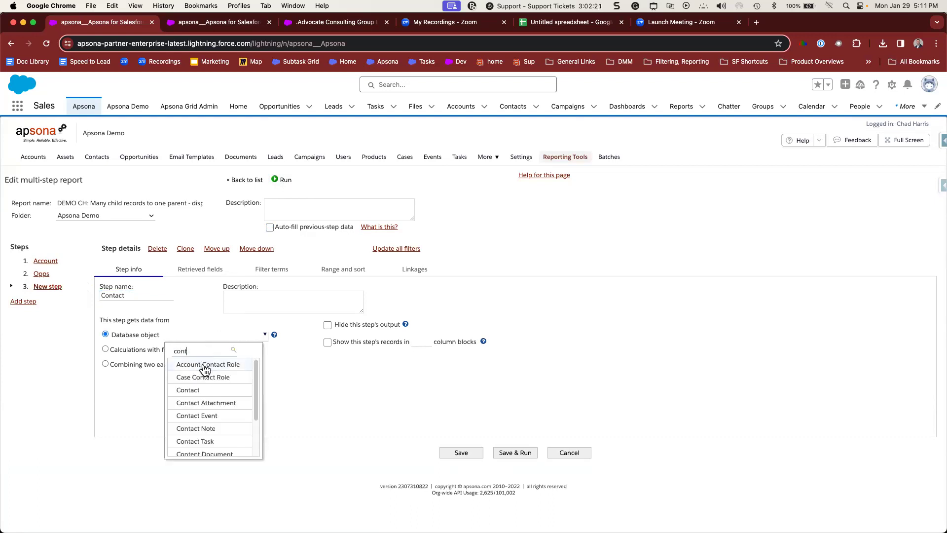
{"action": "left_click", "coordinate": [199, 388]}
Retrieve the Account field in the Contact step and add a linkage where Account.Account ID matches Contact.Account.
{"action": "left_click_drag", "start_coordinate": [198, 276], "coordinate": [197, 274]}
{"action": "left_click", "coordinate": [197, 278]}
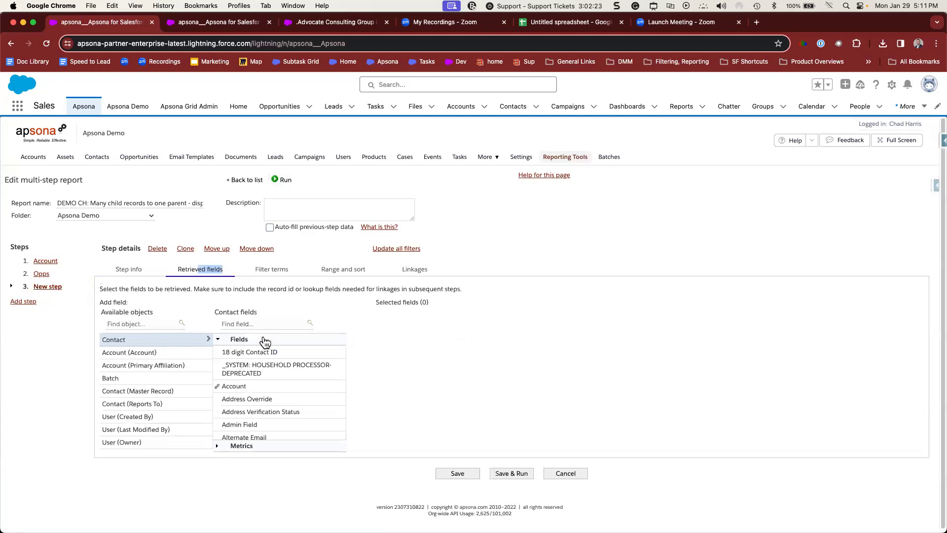
{"action": "double_click", "coordinate": [241, 385]}
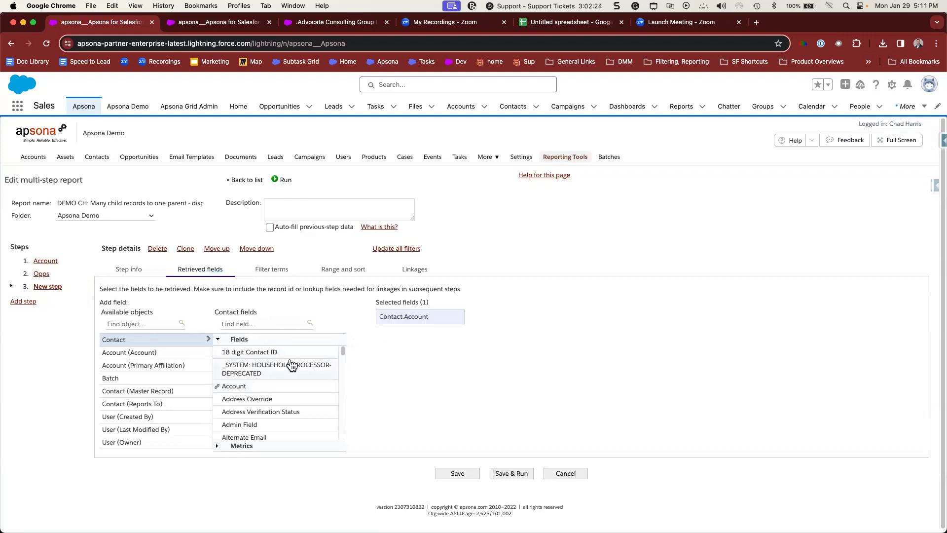
{"action": "left_click", "coordinate": [418, 277]}
{"action": "left_click", "coordinate": [411, 311]}
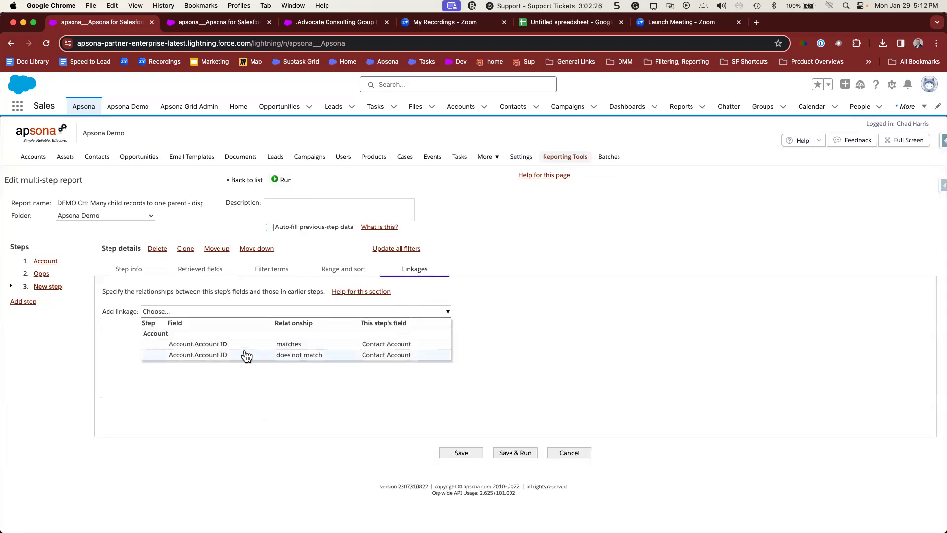
{"action": "left_click", "coordinate": [282, 344]}
Add the contact's Full Name field to the Contact step's retrieved fields, then save and run the report.
{"action": "left_click", "coordinate": [209, 274]}
{"action": "type", "text": "name"}
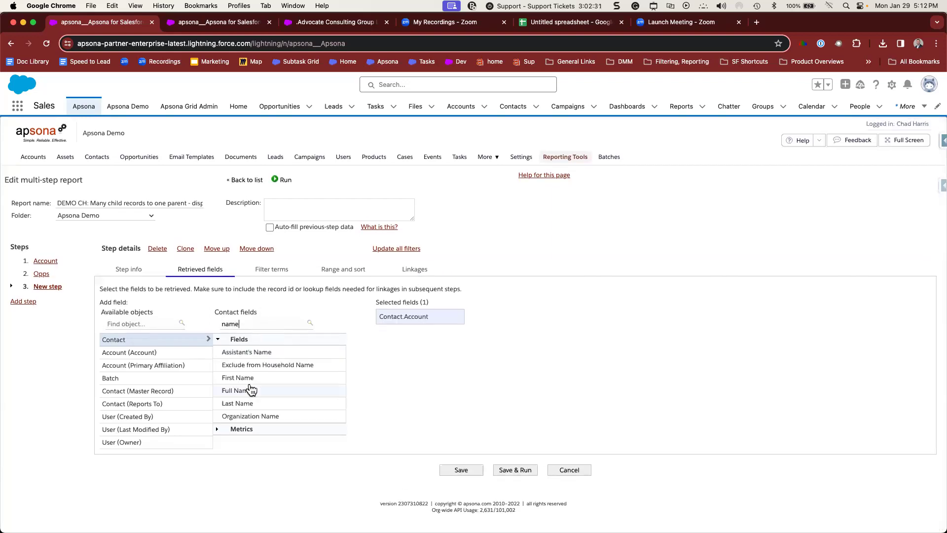
{"action": "double_click", "coordinate": [247, 390]}
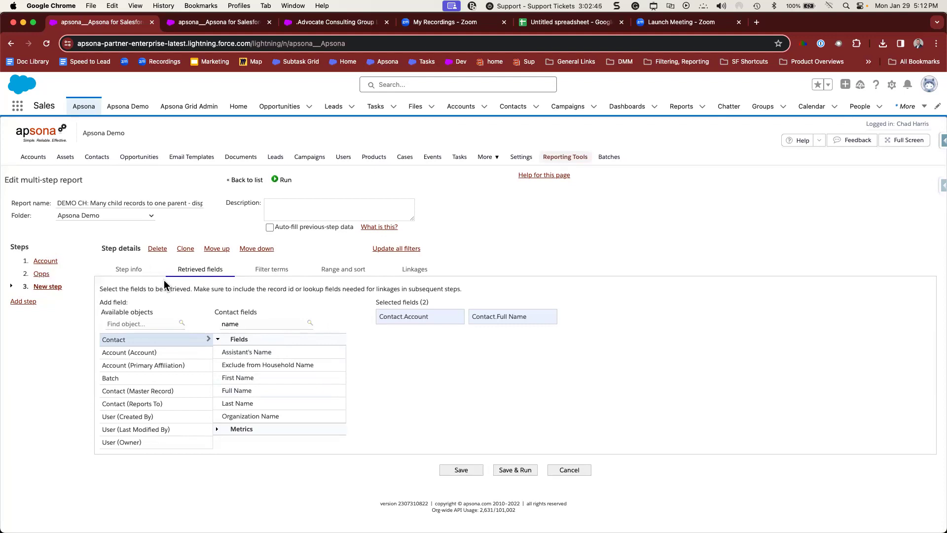
{"action": "left_click", "coordinate": [129, 274]}
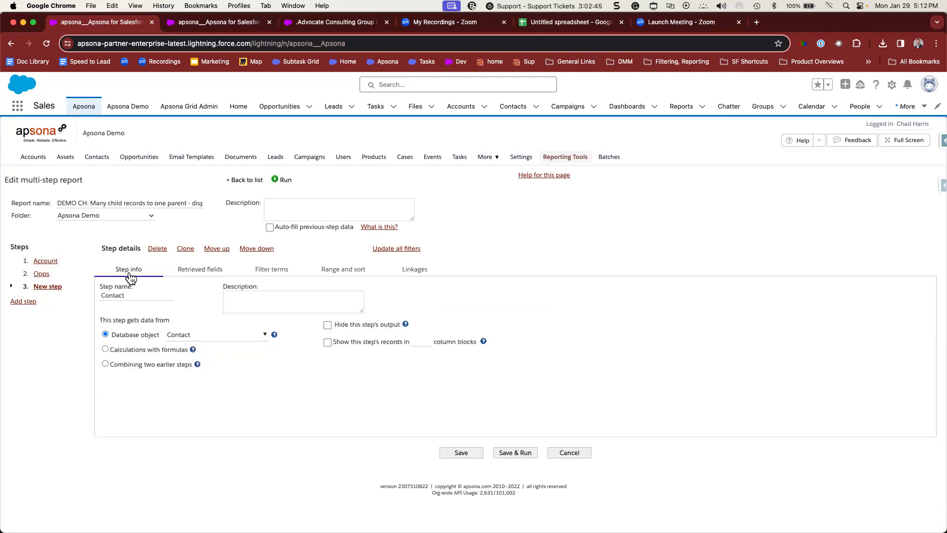
{"action": "left_click", "coordinate": [506, 450]}
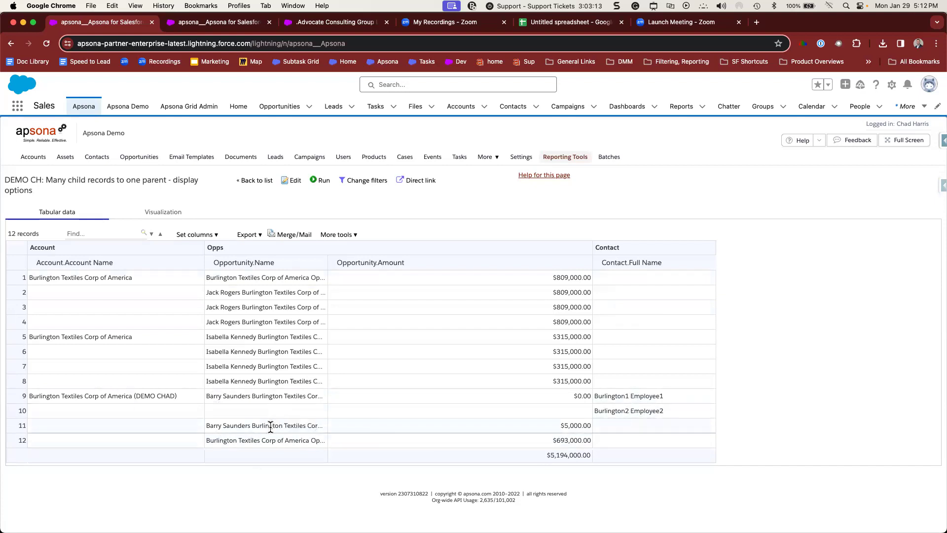
Examine how the opportunities and contacts line up in the rows of the account marked DEMO CHAD.
{"action": "triple_click", "coordinate": [125, 402]}
{"action": "left_click_drag", "start_coordinate": [217, 396], "coordinate": [291, 393]}
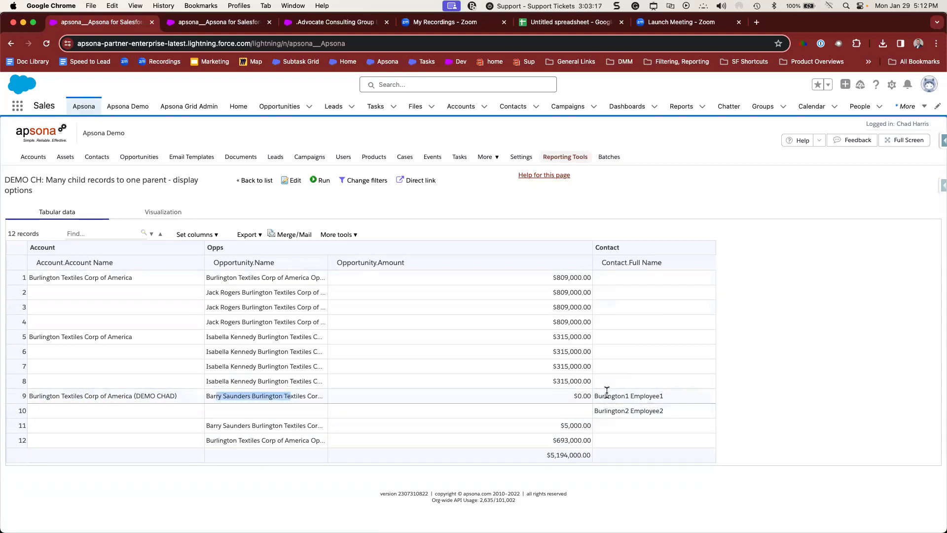
{"action": "left_click_drag", "start_coordinate": [604, 395], "coordinate": [664, 396]}
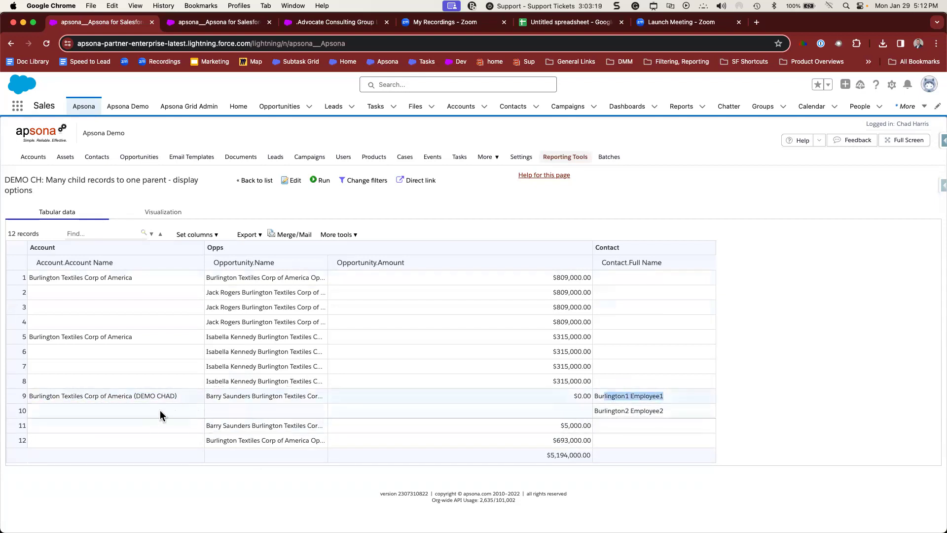
{"action": "double_click", "coordinate": [644, 411]}
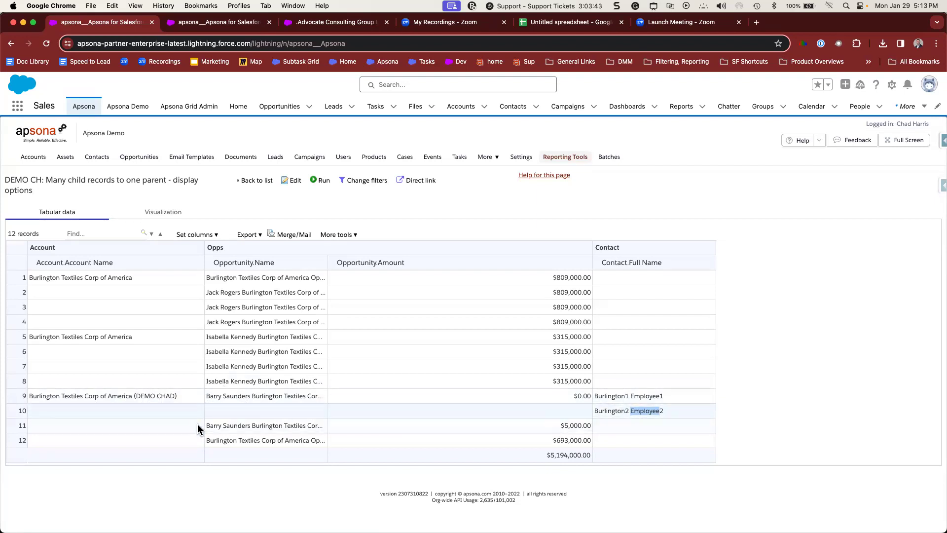
{"action": "left_click", "coordinate": [133, 399]}
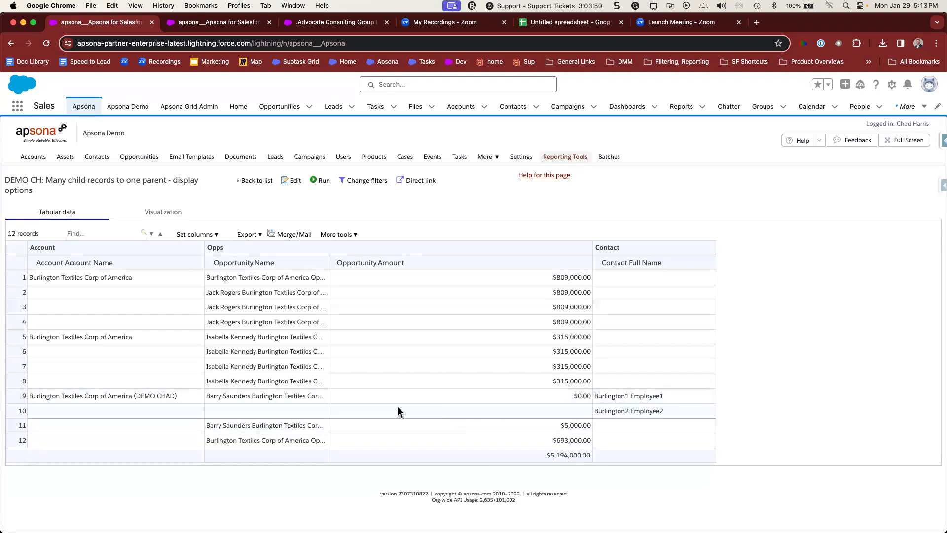
{"action": "left_click_drag", "start_coordinate": [222, 398], "coordinate": [653, 396]}
{"action": "left_click", "coordinate": [596, 393]}
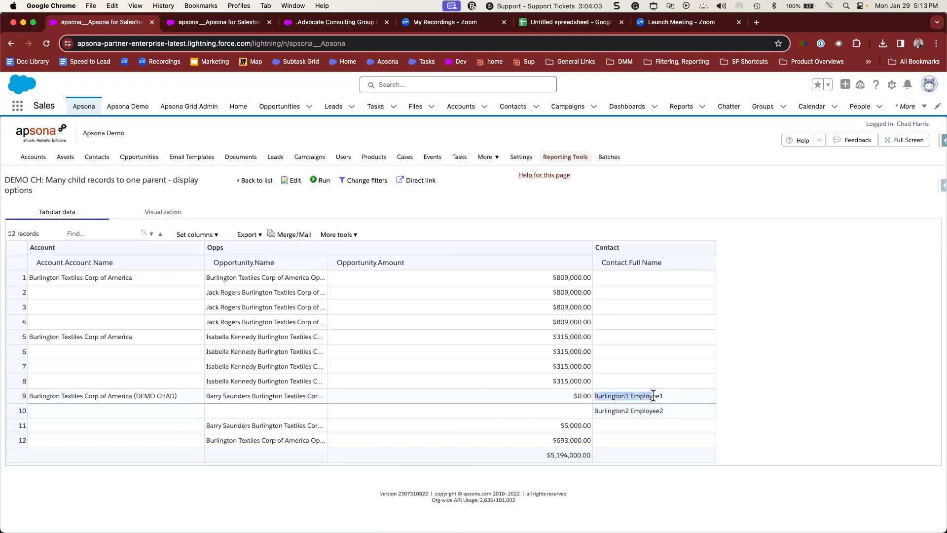
{"action": "left_click", "coordinate": [620, 300]}
{"action": "left_click_drag", "start_coordinate": [616, 248], "coordinate": [529, 263]}
{"action": "left_click_drag", "start_coordinate": [219, 248], "coordinate": [209, 247]}
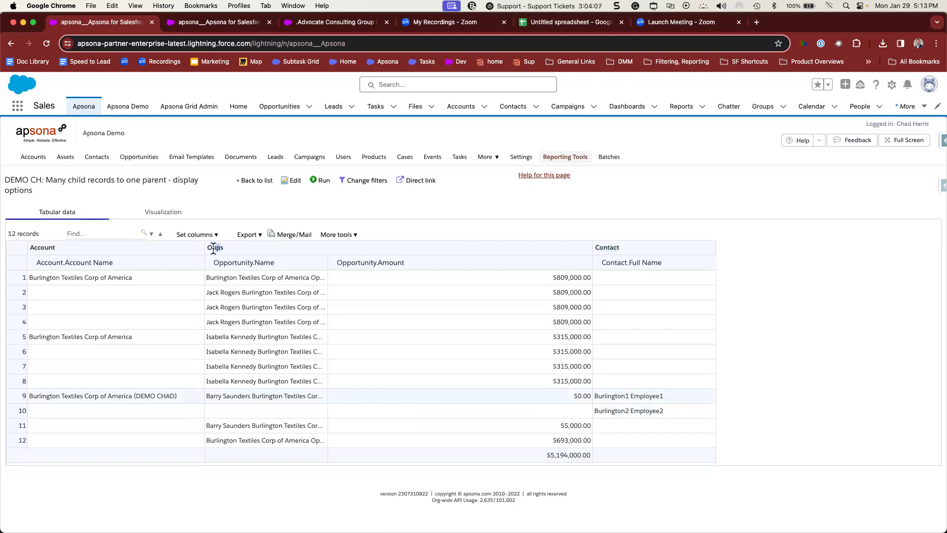
{"action": "left_click_drag", "start_coordinate": [617, 396], "coordinate": [646, 396]}
{"action": "left_click_drag", "start_coordinate": [222, 396], "coordinate": [273, 402]}
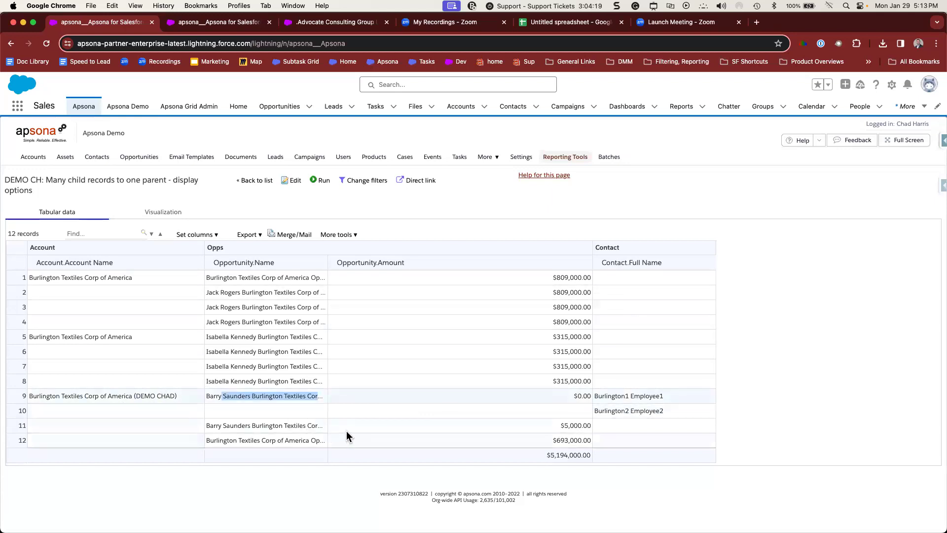
{"action": "left_click", "coordinate": [267, 411]}
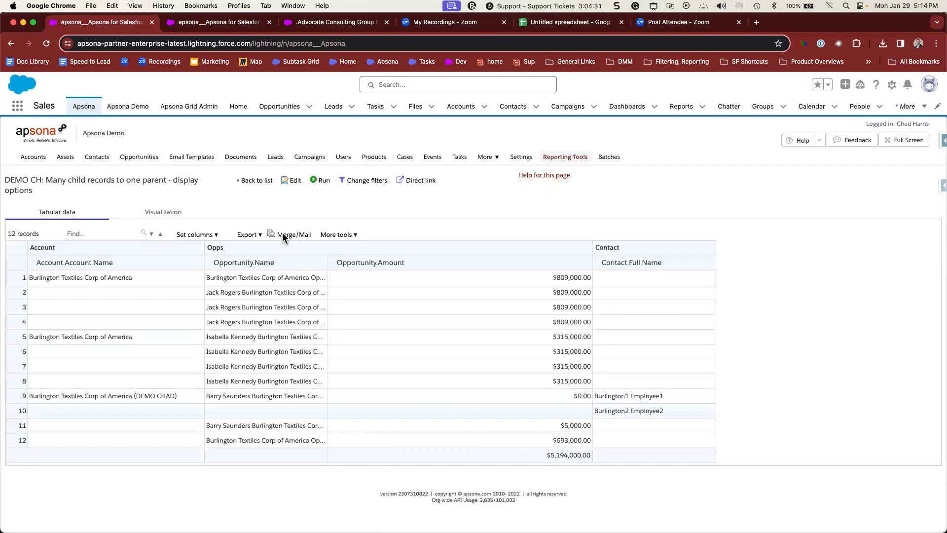
Add a fourth report step named Cases that gets its data from the Case object.
{"action": "left_click", "coordinate": [290, 180]}
{"action": "left_click", "coordinate": [11, 307]}
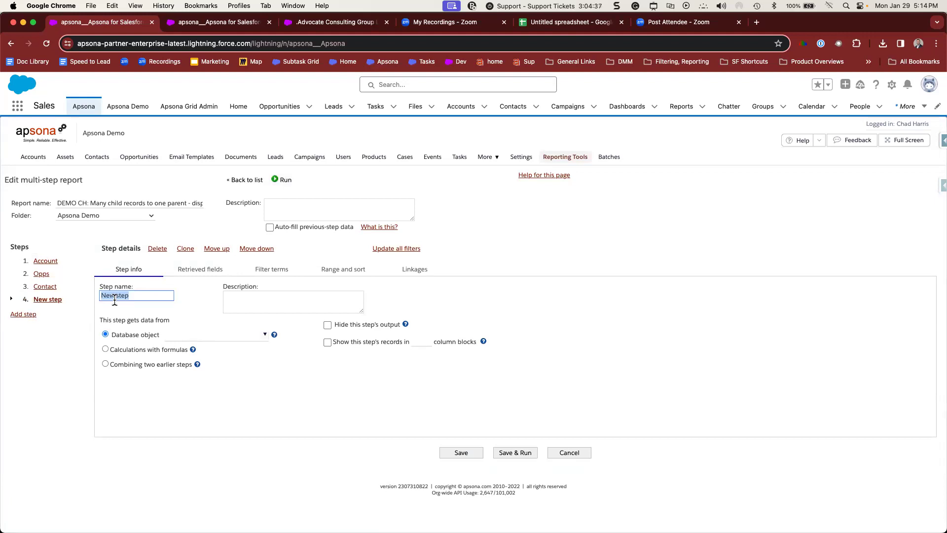
{"action": "type", "text": "Cases"}
{"action": "left_click", "coordinate": [166, 334]}
{"action": "type", "text": "ca"}
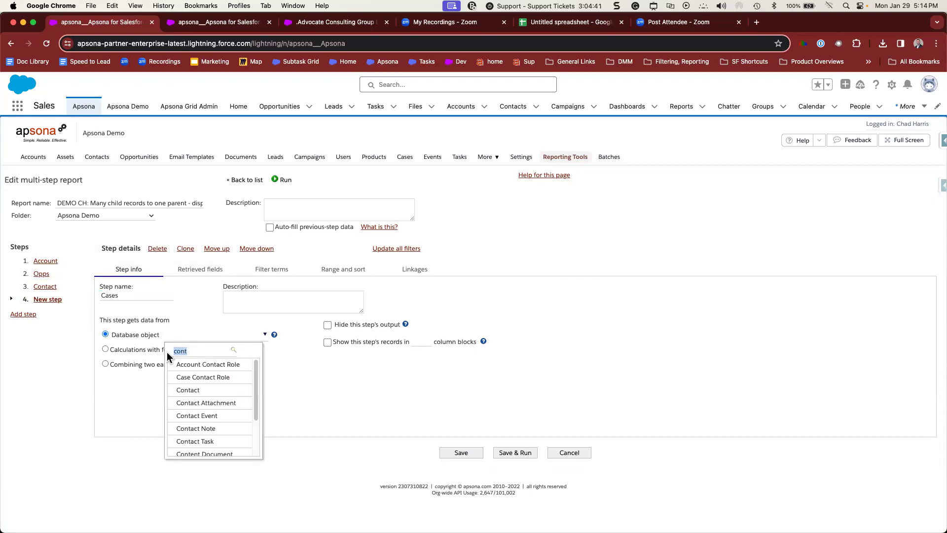
{"action": "type", "text": "se"}
{"action": "key", "text": "Return"}
Retrieve the Account field in the Cases step and add a linkage connecting the cases to the Account step.
{"action": "left_click", "coordinate": [207, 276]}
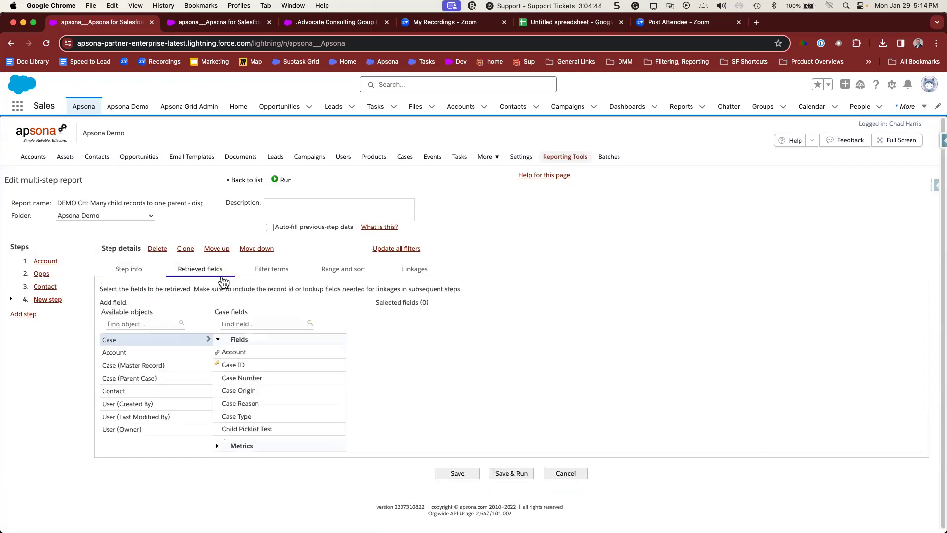
{"action": "left_click", "coordinate": [239, 353]}
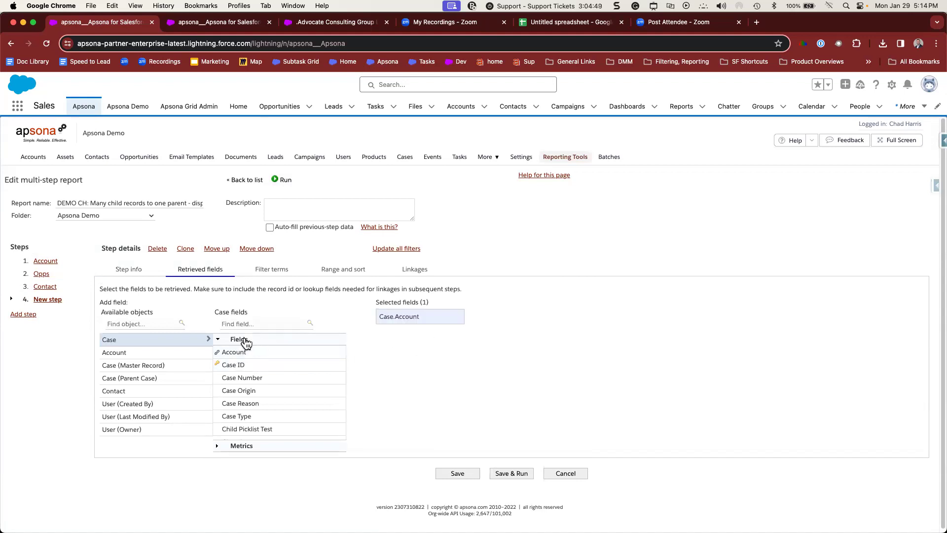
{"action": "left_click", "coordinate": [408, 274]}
{"action": "left_click", "coordinate": [337, 311]}
{"action": "left_click", "coordinate": [312, 351]}
Add the case's Subject field to the Cases step's retrieved fields, then save and run the report.
{"action": "left_click", "coordinate": [187, 273]}
{"action": "left_click", "coordinate": [231, 325]}
{"action": "type", "text": "subjes"}
{"action": "key", "text": "BackSpace"}
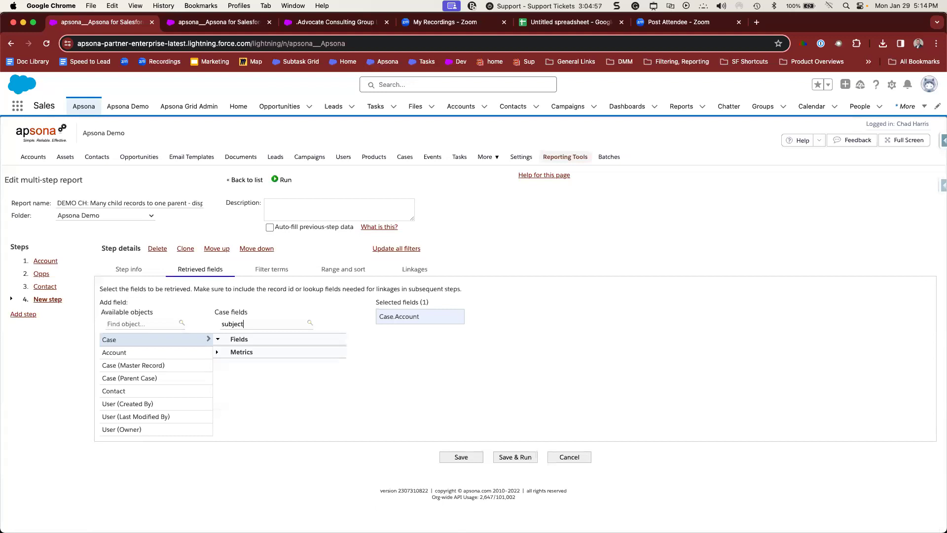
{"action": "left_click", "coordinate": [235, 352]}
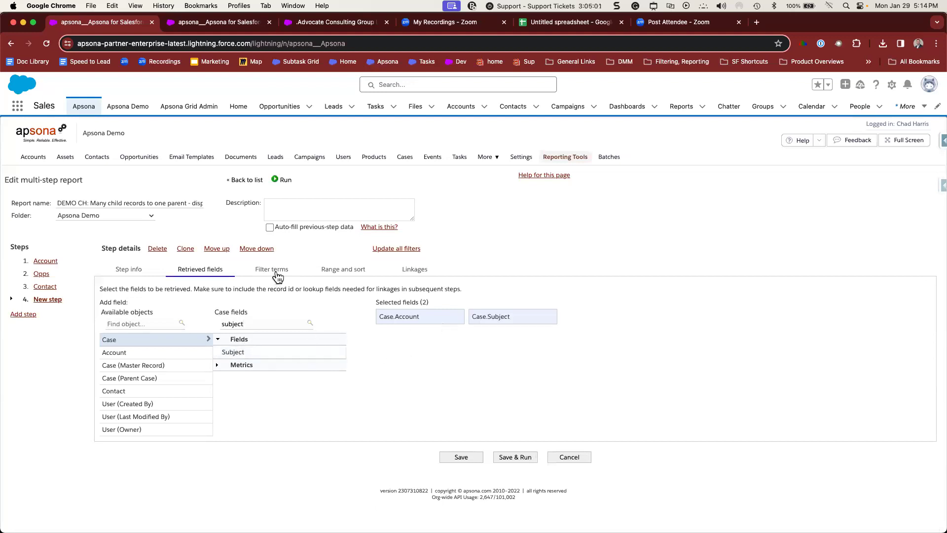
{"action": "left_click", "coordinate": [527, 458]}
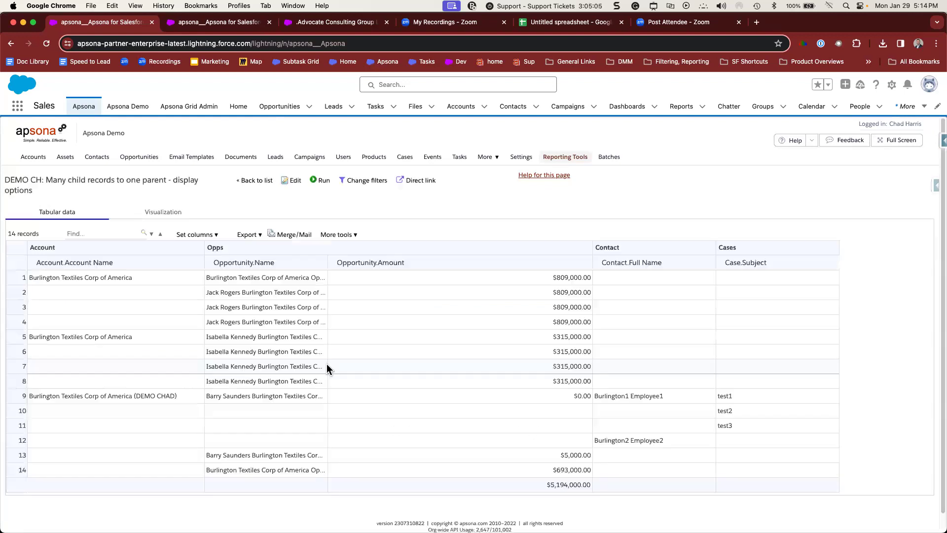
Examine how opportunities, contacts and cases are laid out across the rows of the account marked DEMO CHAD.
{"action": "scroll", "coordinate": [498, 340], "scroll_direction": "down", "scroll_amount": 1}
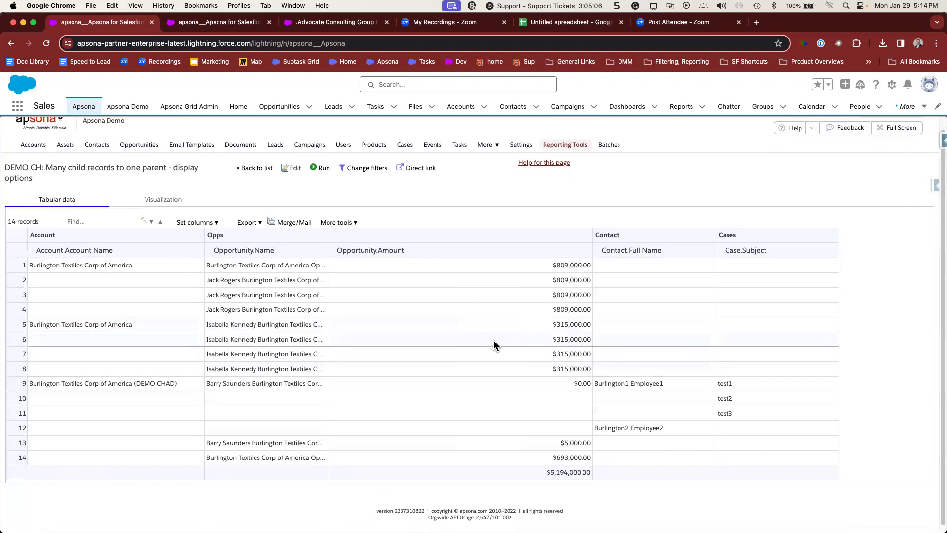
{"action": "scroll", "coordinate": [493, 340], "scroll_direction": "down", "scroll_amount": 1}
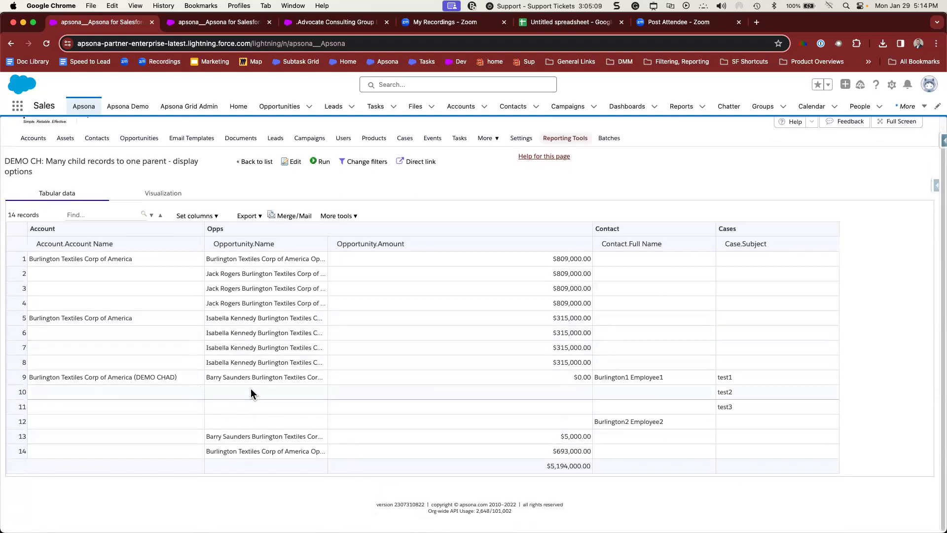
{"action": "left_click_drag", "start_coordinate": [67, 377], "coordinate": [124, 381]}
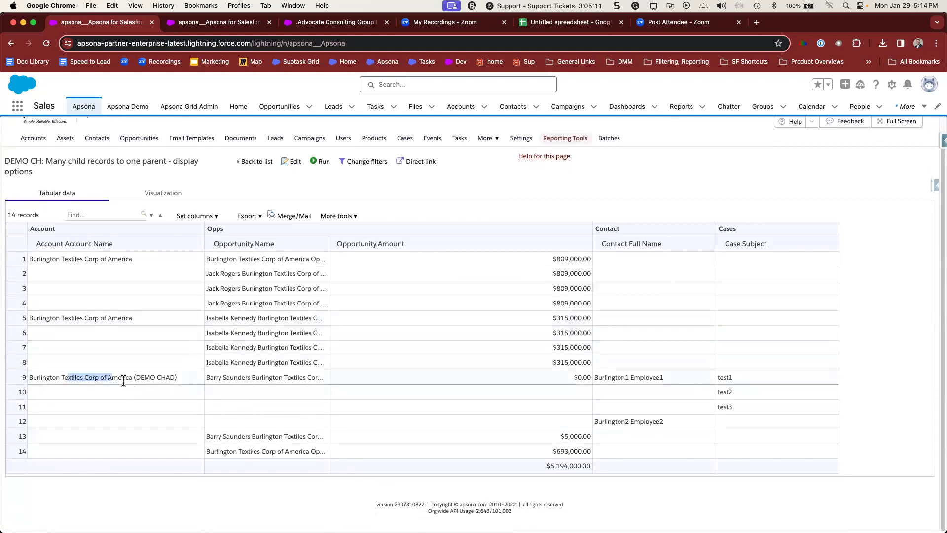
{"action": "left_click_drag", "start_coordinate": [227, 379], "coordinate": [303, 381]}
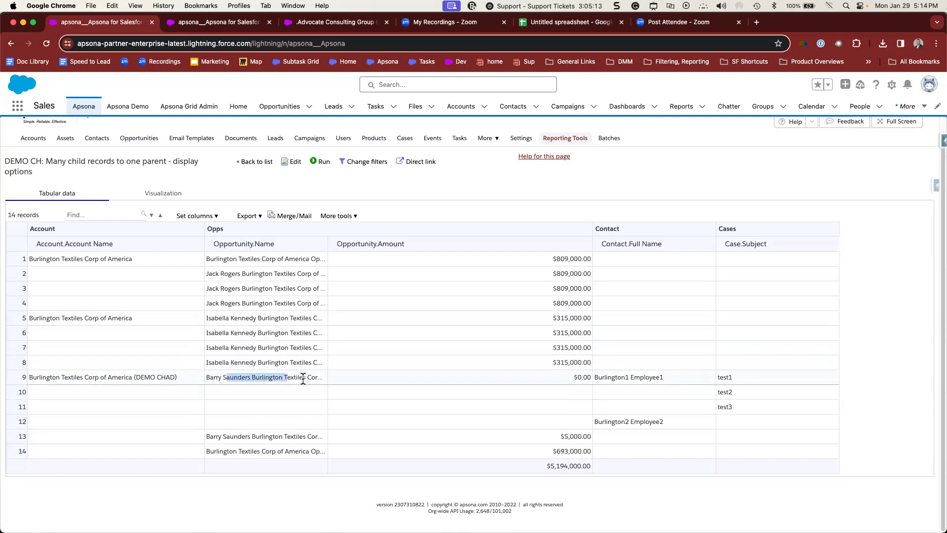
{"action": "left_click_drag", "start_coordinate": [612, 378], "coordinate": [659, 379]}
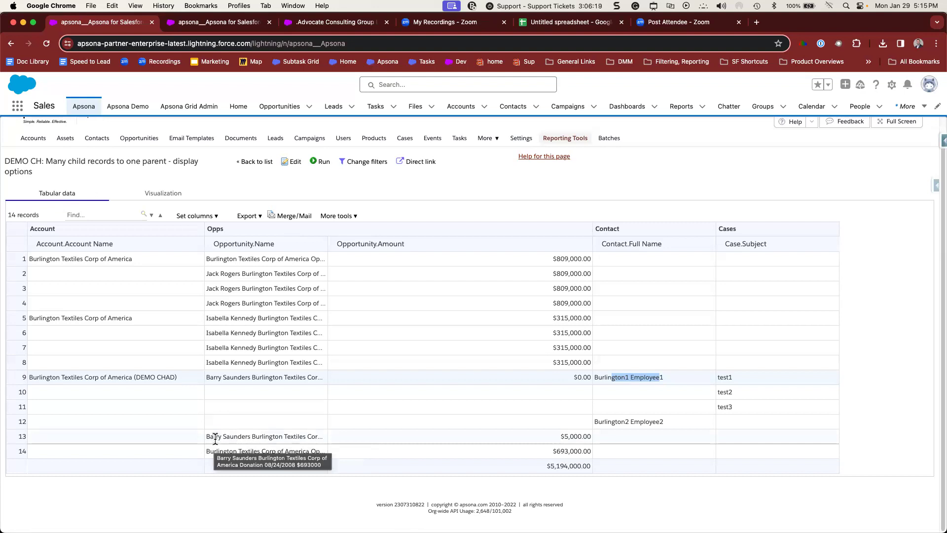
{"action": "left_click_drag", "start_coordinate": [205, 430], "coordinate": [342, 459]}
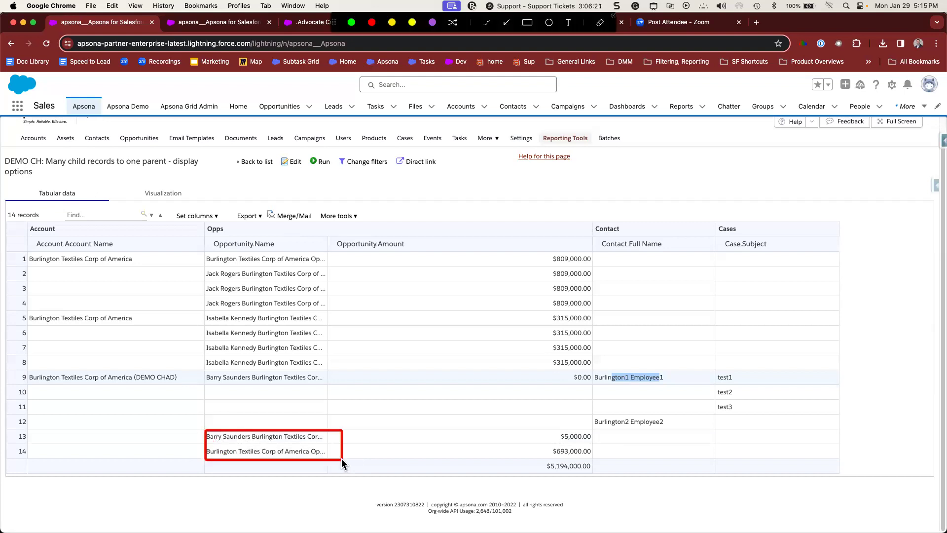
{"action": "mouse_move", "coordinate": [238, 427]}
{"action": "left_mouse_down"}
{"action": "mouse_move", "coordinate": [238, 393]}
{"action": "mouse_move", "coordinate": [219, 402]}
{"action": "mouse_move", "coordinate": [317, 414]}
{"action": "left_mouse_up"}
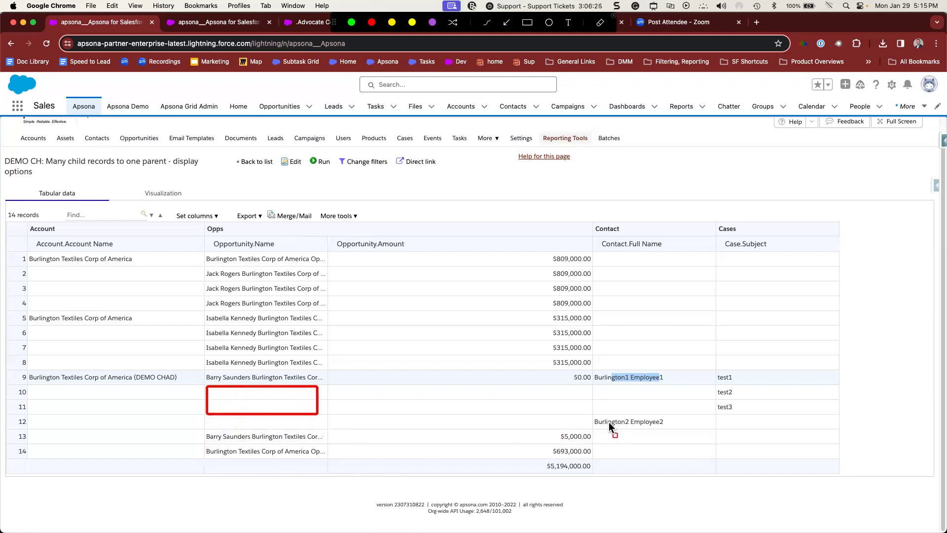
{"action": "left_click_drag", "start_coordinate": [594, 415], "coordinate": [660, 427]}
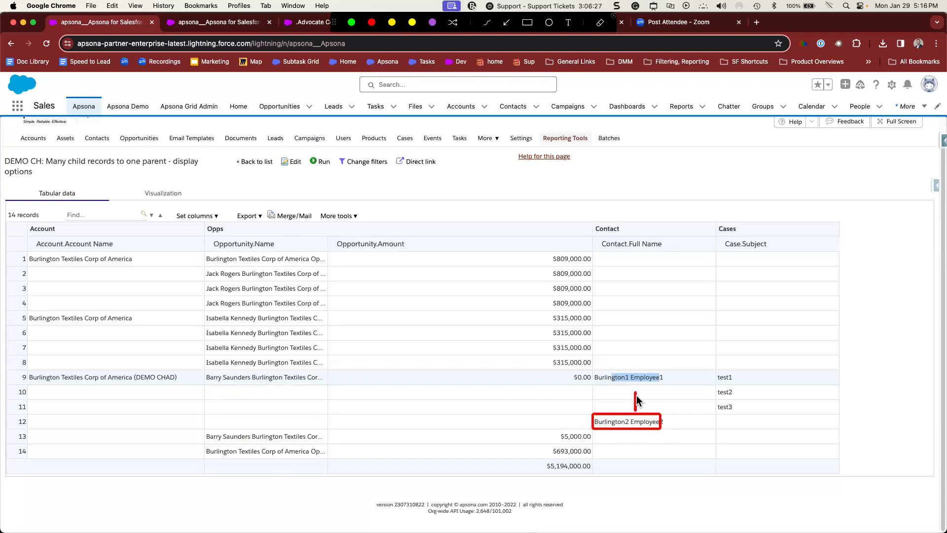
{"action": "left_click_drag", "start_coordinate": [714, 373], "coordinate": [737, 410]}
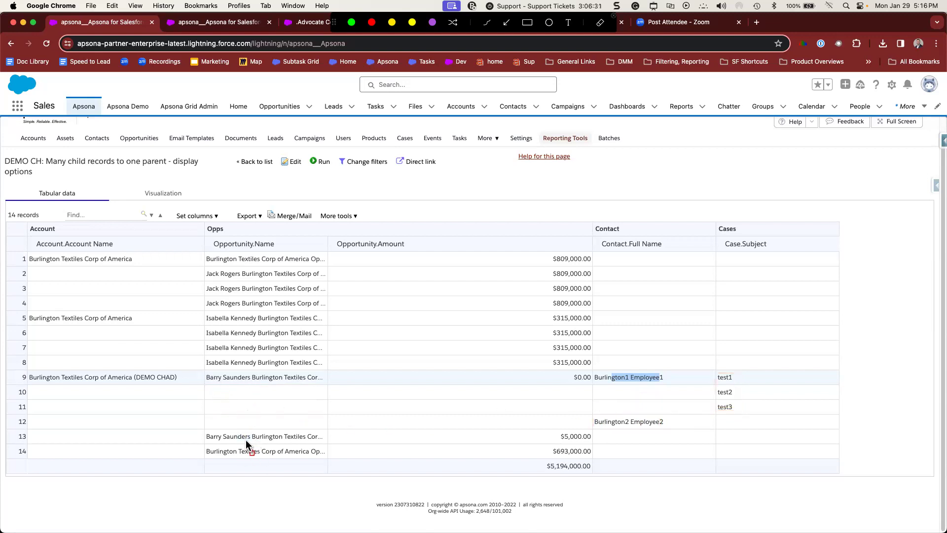
{"action": "key", "text": "Escape"}
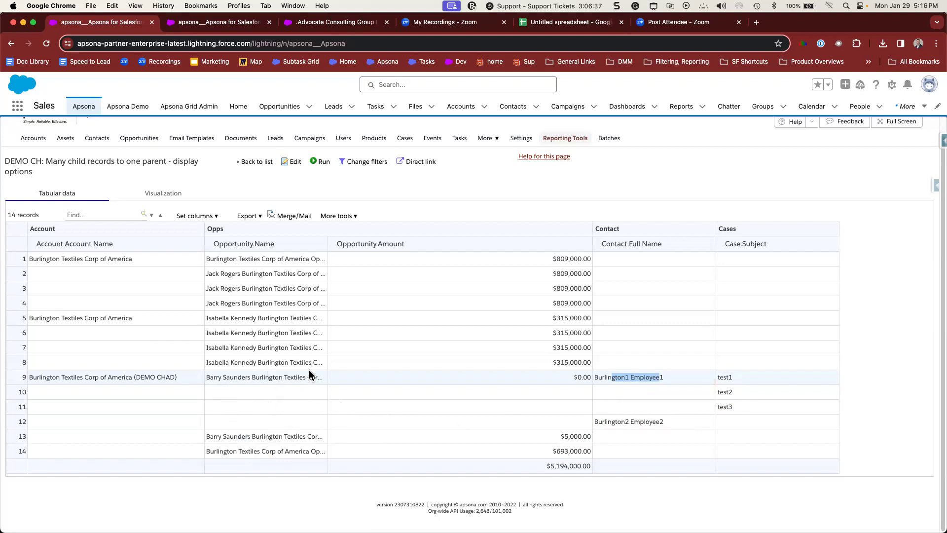
Turn on Auto-fill previous-step data for the report, then save and run it.
{"action": "left_click", "coordinate": [287, 161]}
{"action": "left_click", "coordinate": [270, 227]}
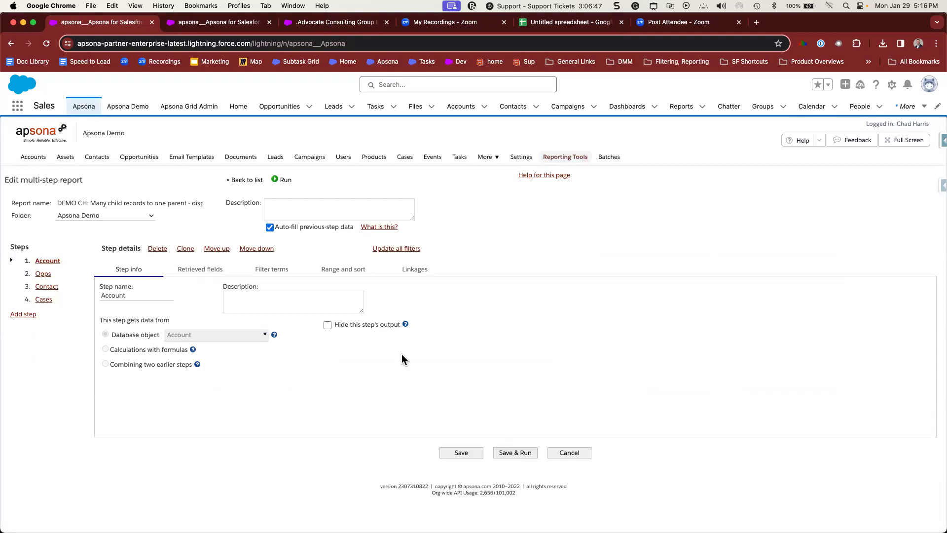
{"action": "left_click", "coordinate": [513, 458]}
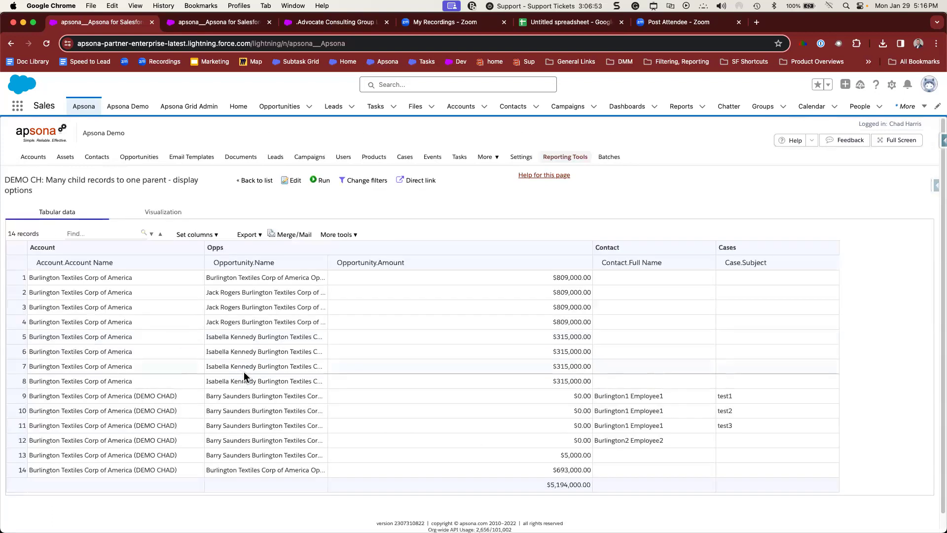
Widen the Opportunity.Name column in the report results so the full opportunity names fit.
{"action": "scroll", "coordinate": [244, 375], "scroll_direction": "down", "scroll_amount": 1}
{"action": "scroll", "coordinate": [244, 377], "scroll_direction": "down", "scroll_amount": 2}
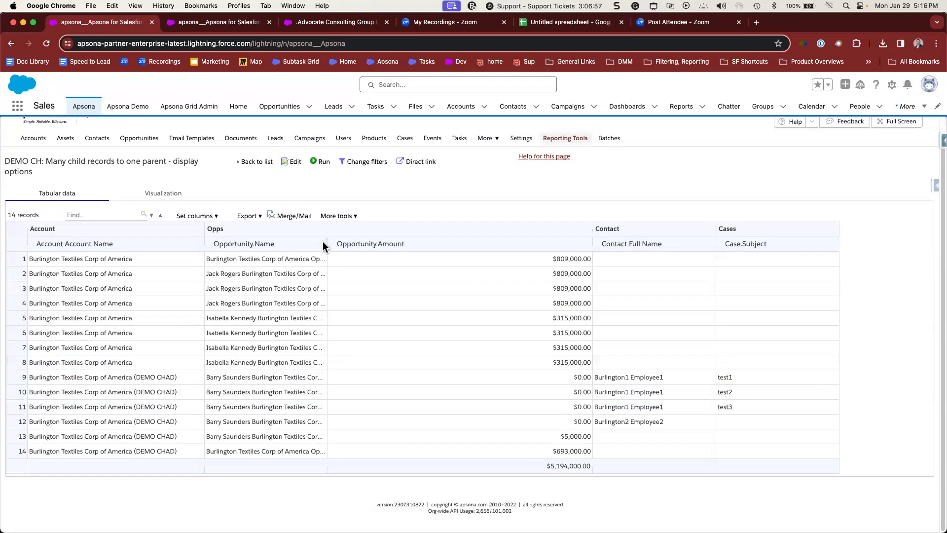
{"action": "left_click_drag", "start_coordinate": [329, 244], "coordinate": [471, 249]}
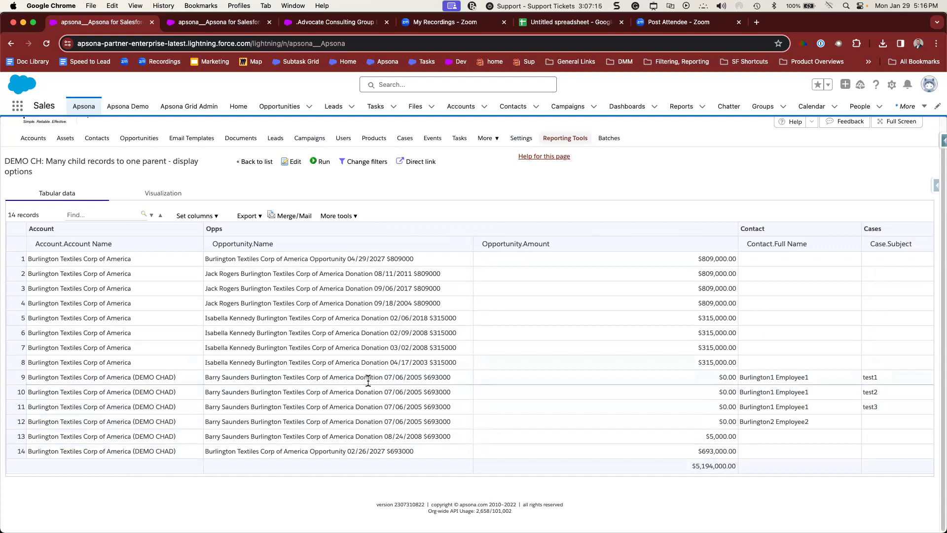
Examine which opportunity and contact values are repeated in the DEMO CHAD account's rows with auto-fill on.
{"action": "left_click_drag", "start_coordinate": [385, 379], "coordinate": [453, 379]}
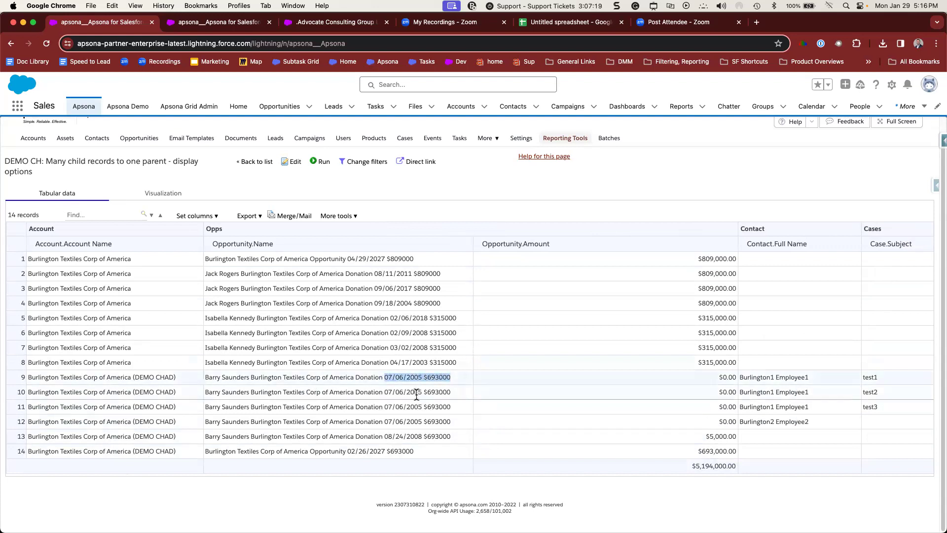
{"action": "left_click_drag", "start_coordinate": [385, 393], "coordinate": [439, 394]}
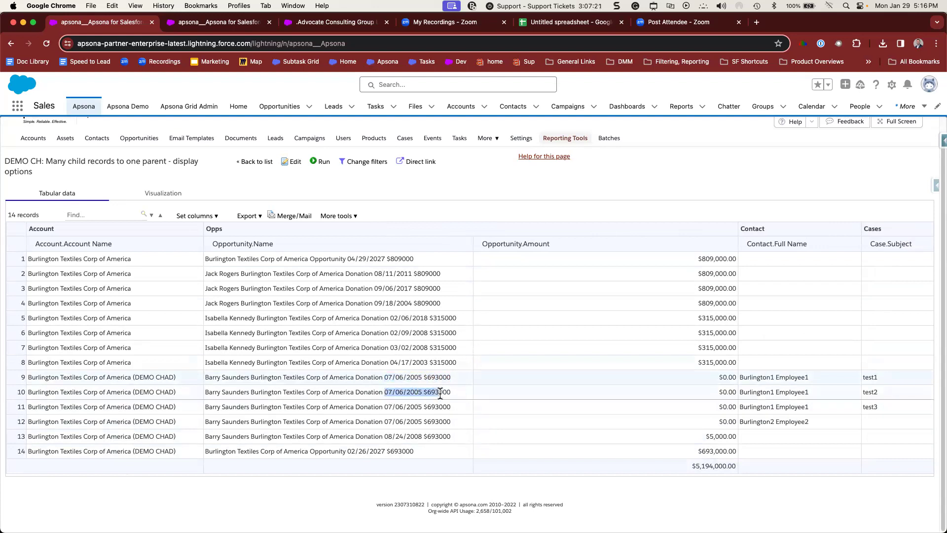
{"action": "left_click_drag", "start_coordinate": [388, 409], "coordinate": [437, 422]}
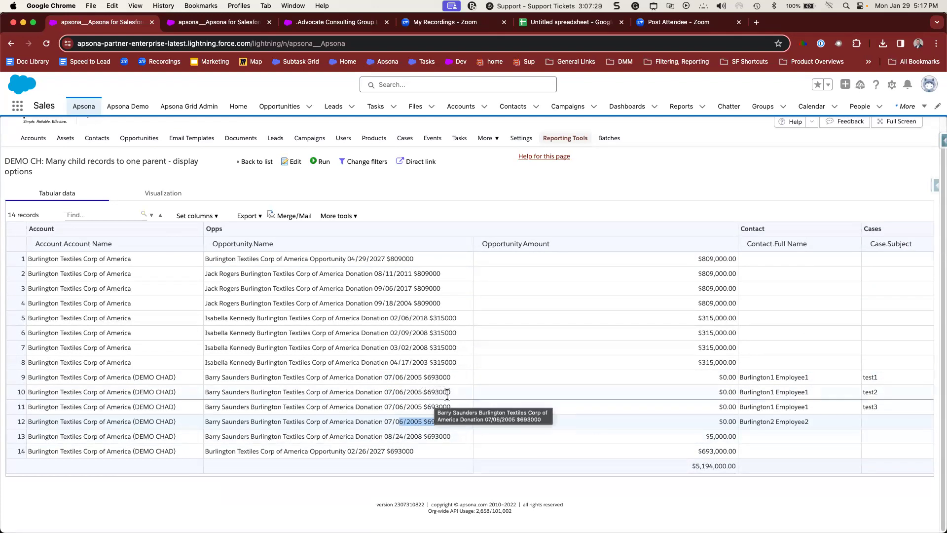
{"action": "left_click_drag", "start_coordinate": [766, 392], "coordinate": [800, 392]}
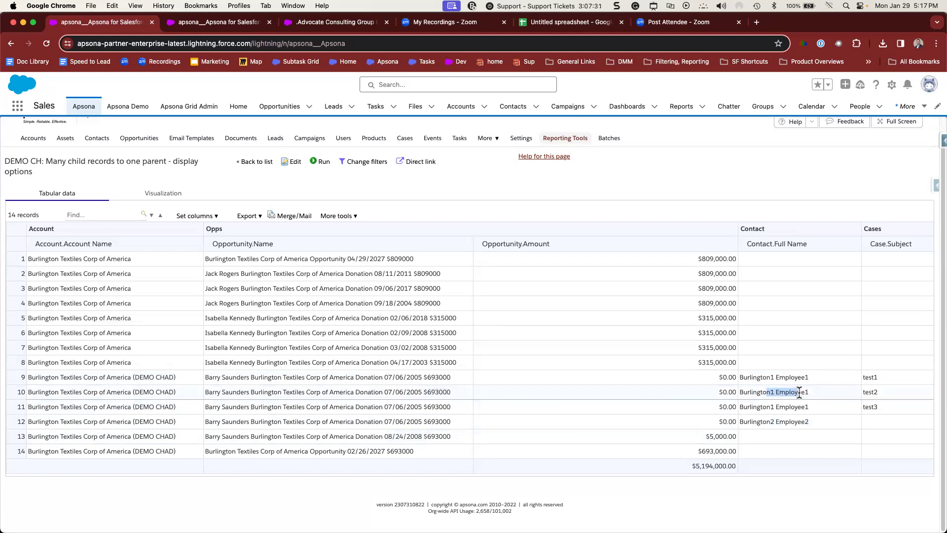
{"action": "left_click_drag", "start_coordinate": [407, 435], "coordinate": [451, 436]}
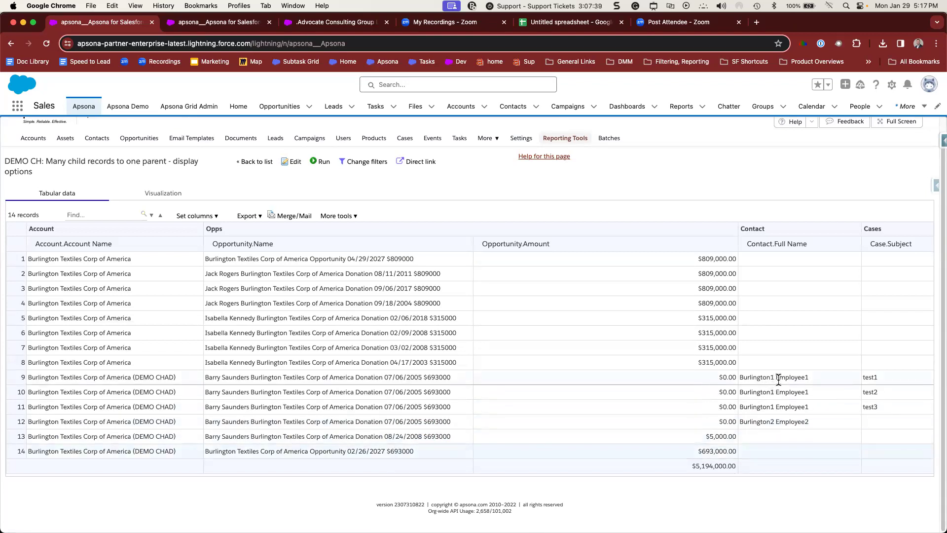
{"action": "left_click_drag", "start_coordinate": [763, 378], "coordinate": [798, 378]}
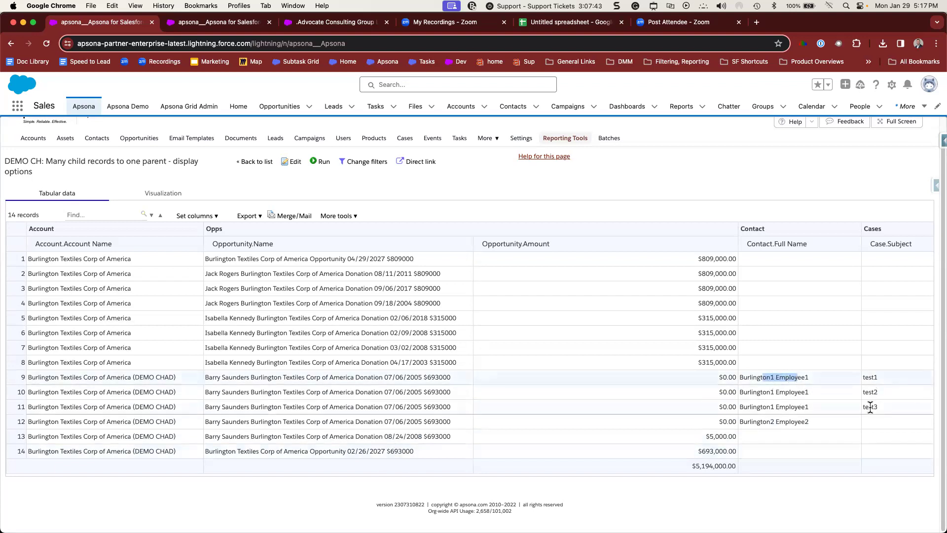
{"action": "left_click_drag", "start_coordinate": [786, 407], "coordinate": [804, 406]}
{"action": "left_click", "coordinate": [788, 423]}
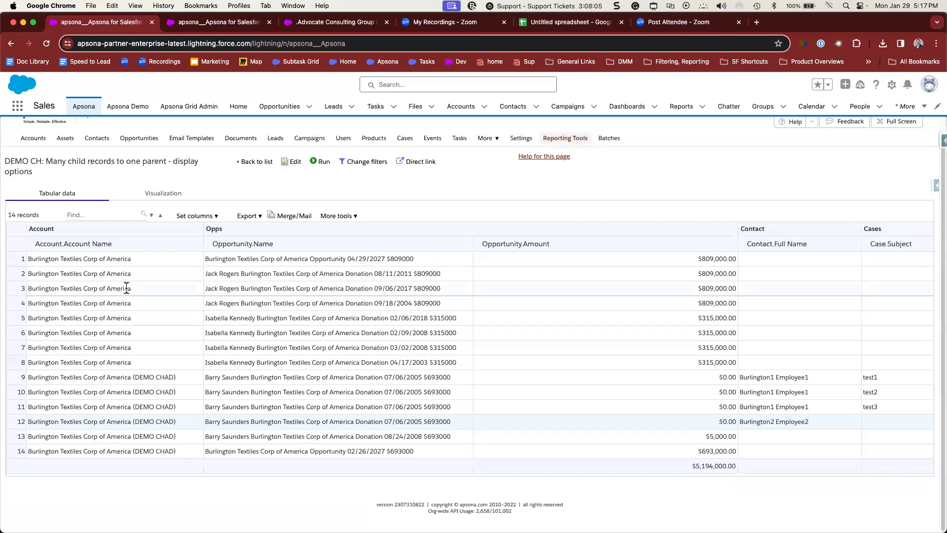
Turn off Auto-fill previous-step data for the report, then save and run it again.
{"action": "left_click", "coordinate": [289, 162]}
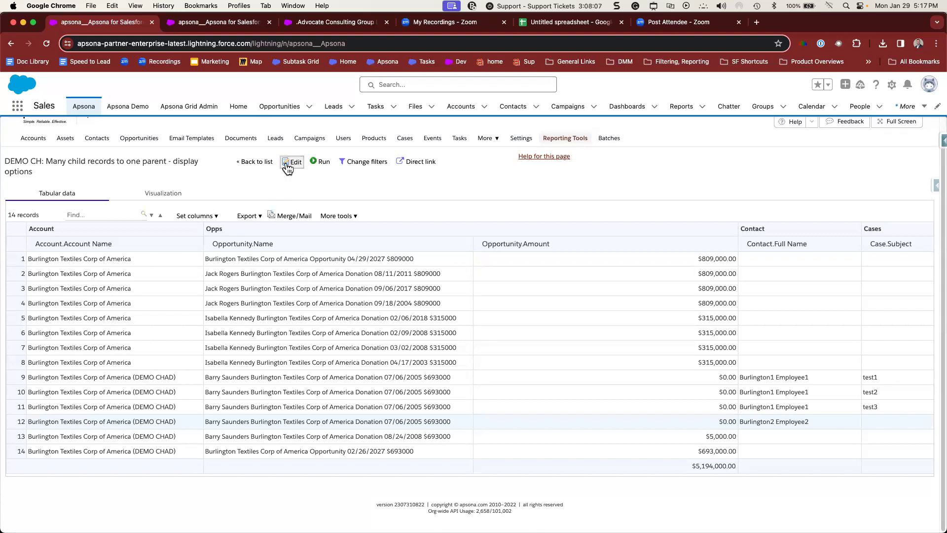
{"action": "left_click", "coordinate": [270, 227]}
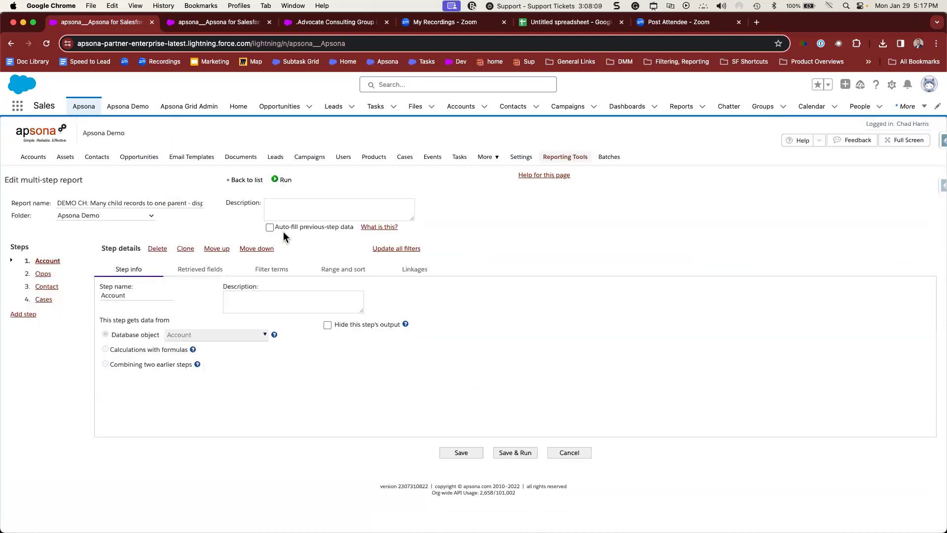
{"action": "left_click", "coordinate": [507, 453]}
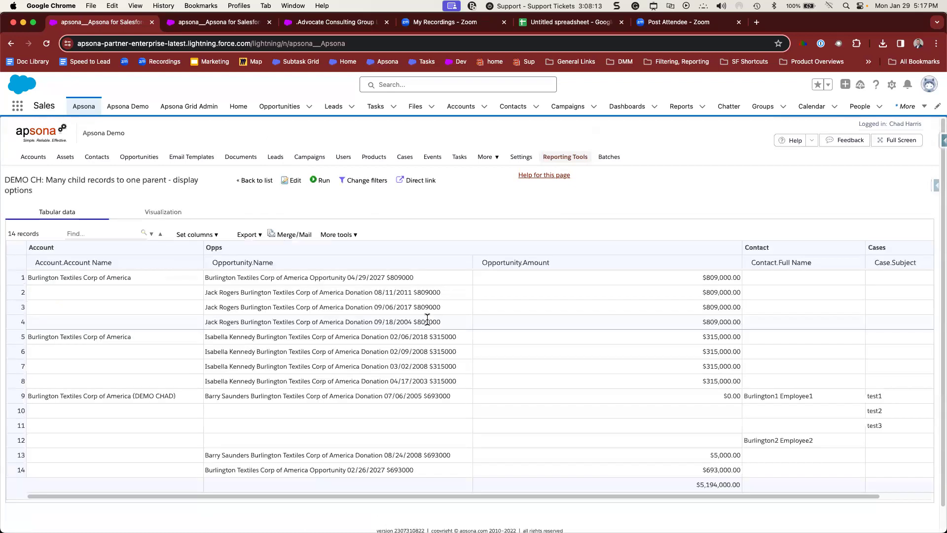
{"action": "scroll", "coordinate": [419, 395], "scroll_direction": "down", "scroll_amount": 1}
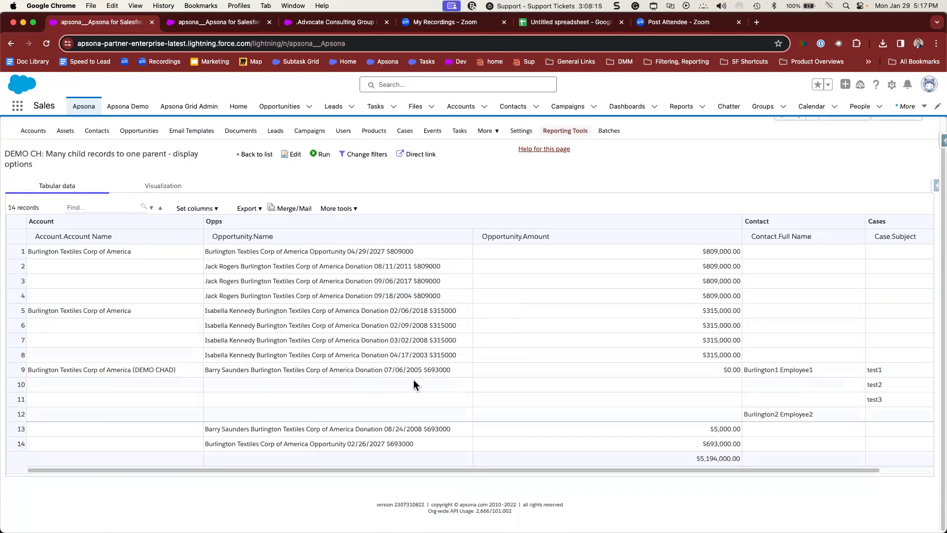